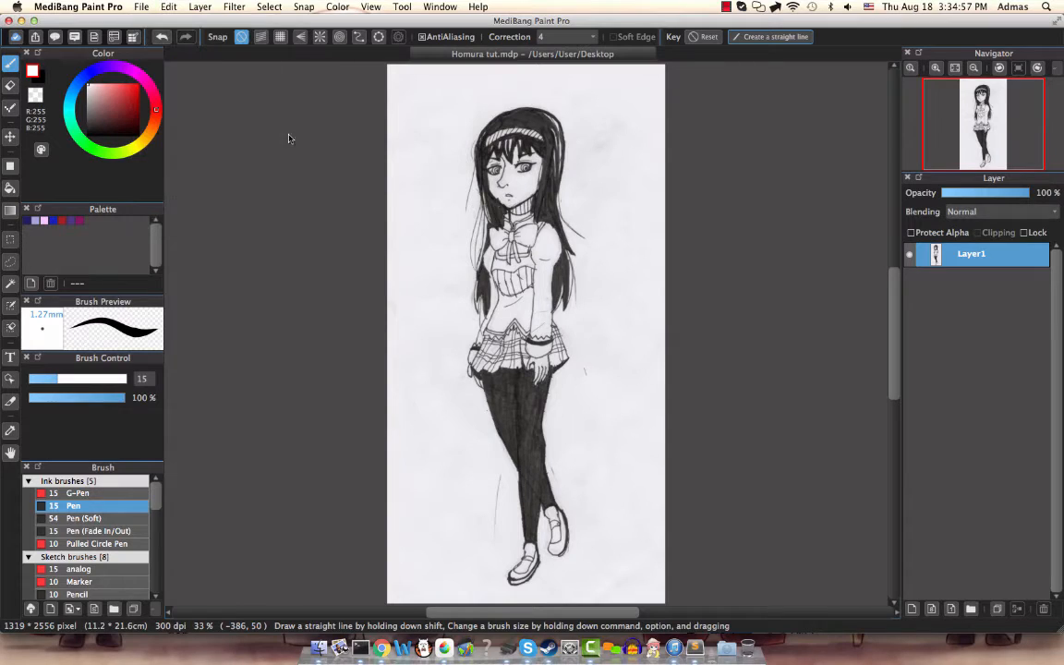
Step: Place a dense dark grain tone from the material library over the drawing, with its zoom set to 51%
left_click(55, 36)
scroll(67, 225, "down", 10)
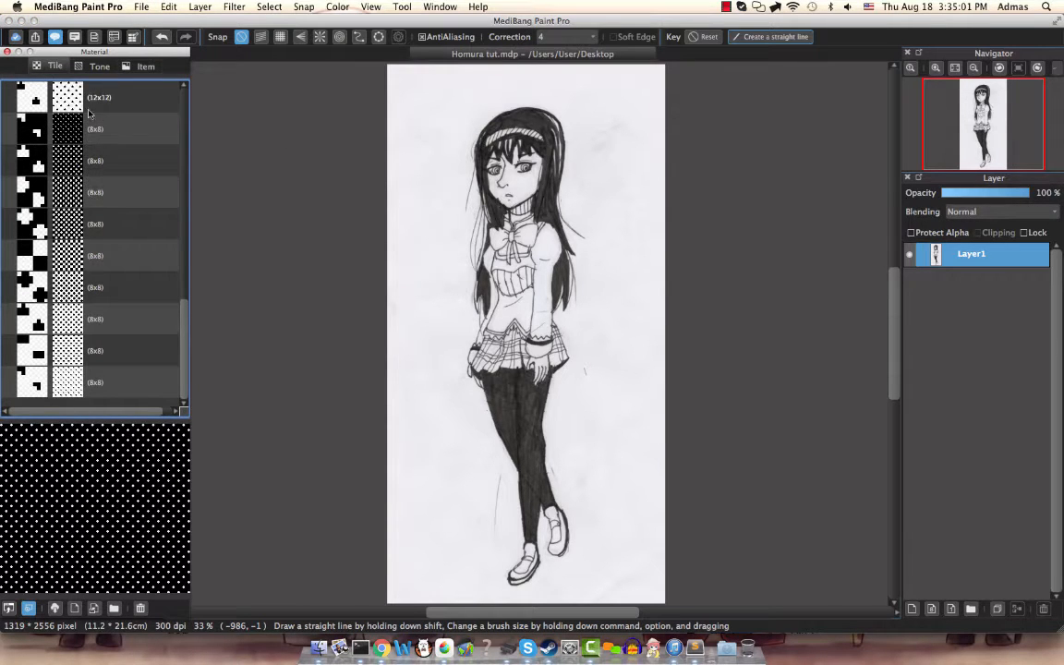
left_click(85, 66)
scroll(78, 273, "down", 5)
scroll(78, 274, "down", 2)
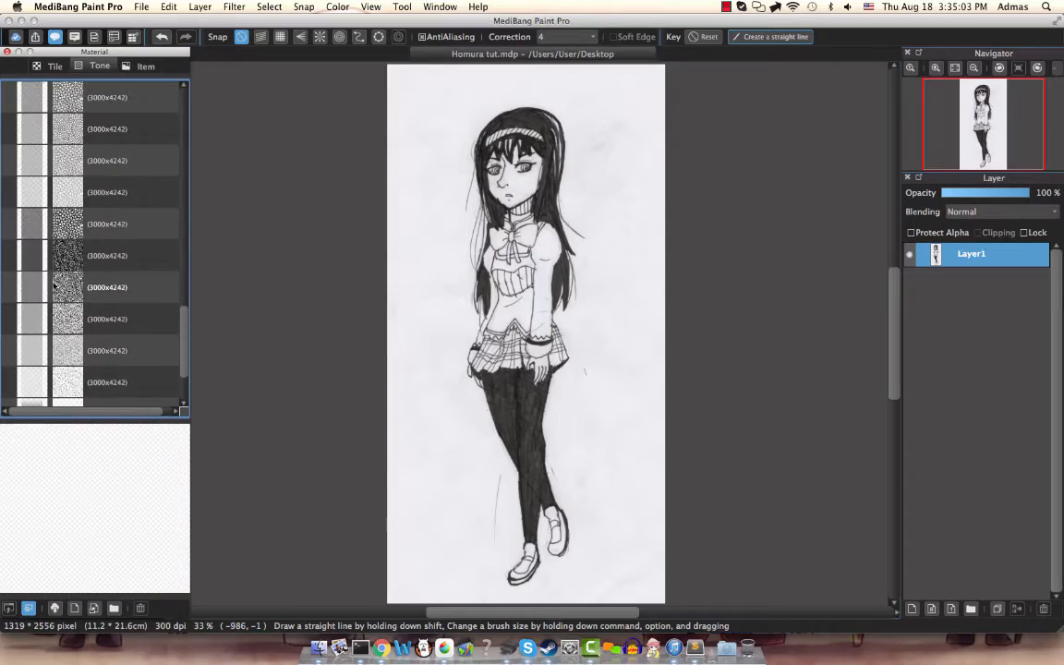
left_click_drag(77, 257, 416, 261)
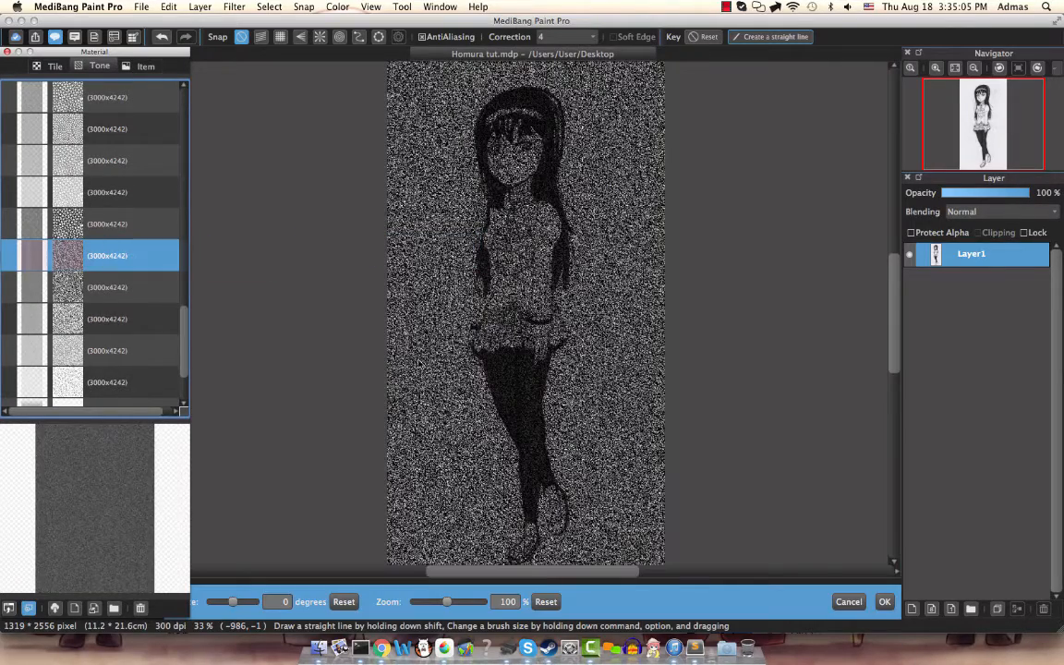
left_click_drag(444, 601, 429, 602)
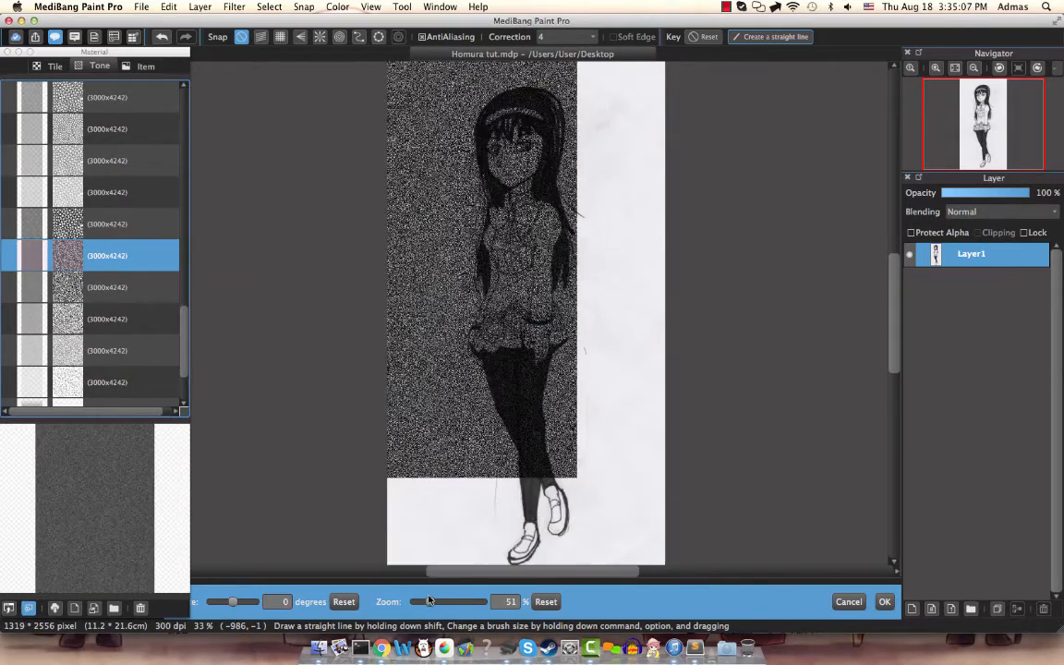
left_click(885, 601)
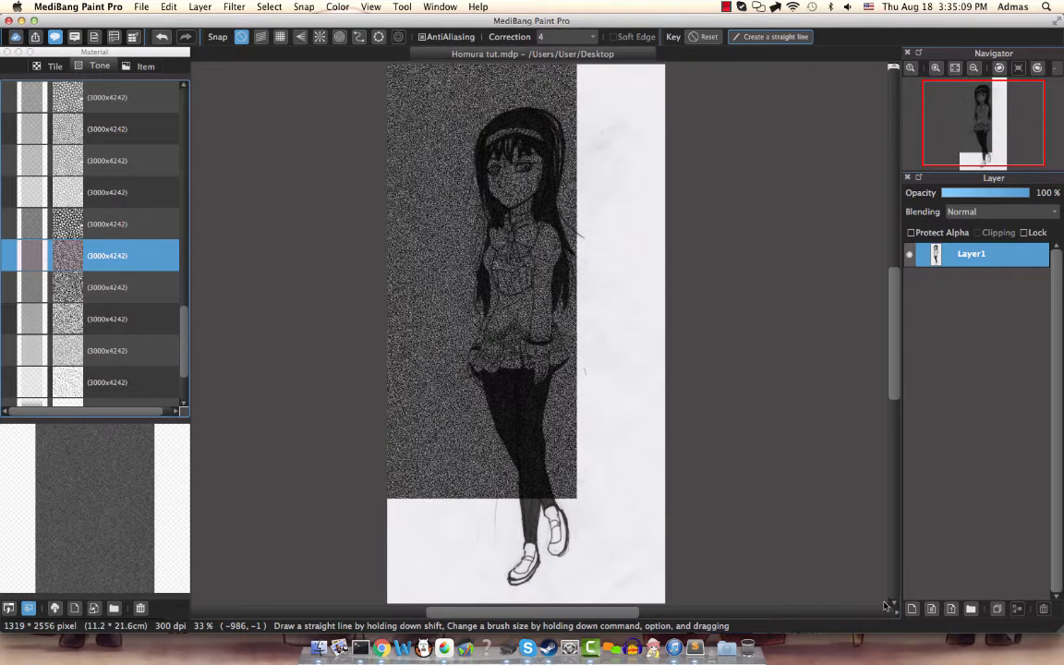
Step: Undo the placed tone and close the material library
key("super+z")
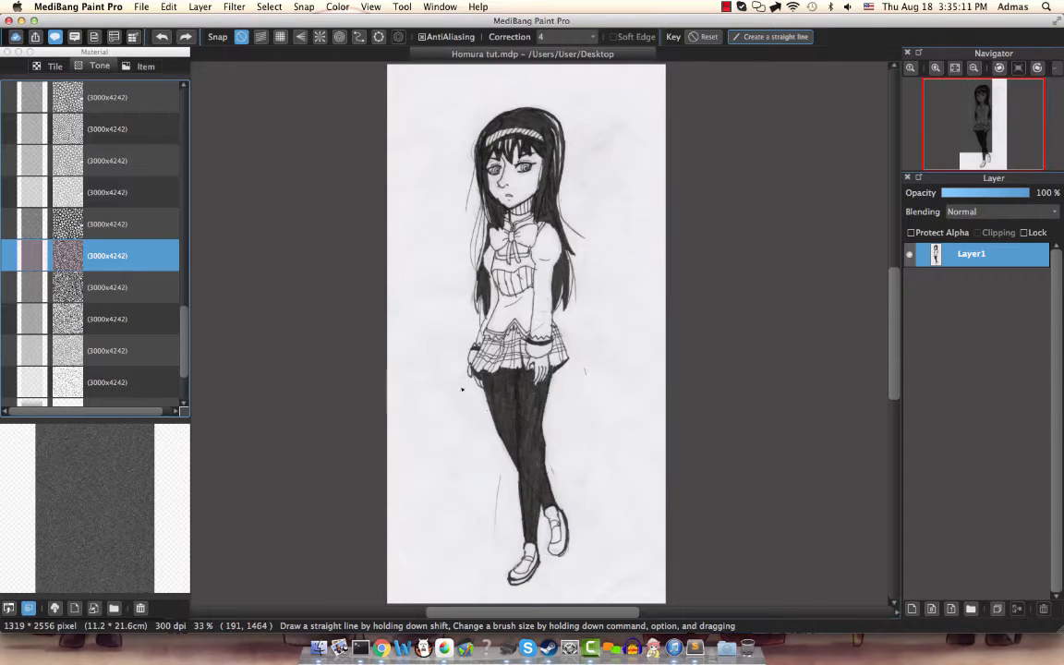
left_click(8, 52)
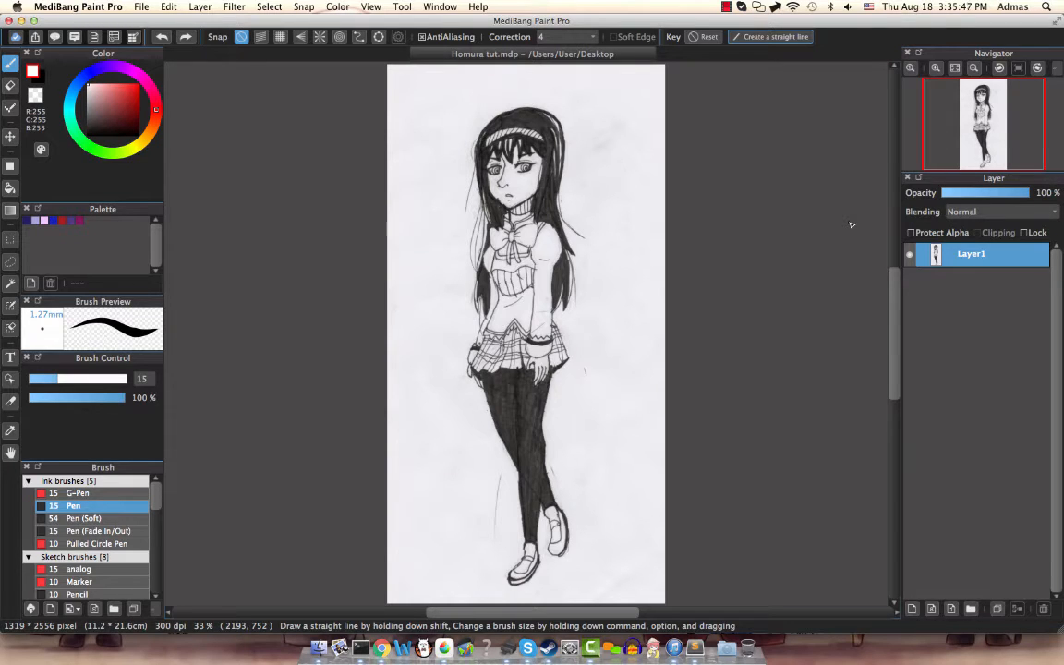
Step: Apply Levels to Layer1 with a lower input white point and slightly brighter midtones, and toggle the layer's visibility to check it
left_click(228, 7)
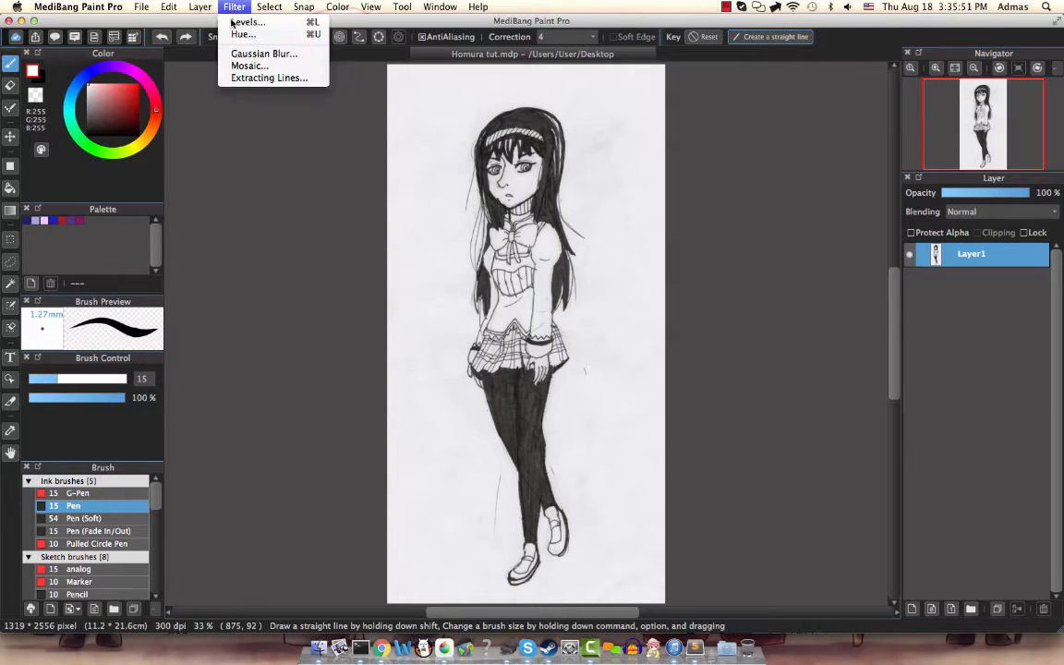
left_click(213, 19)
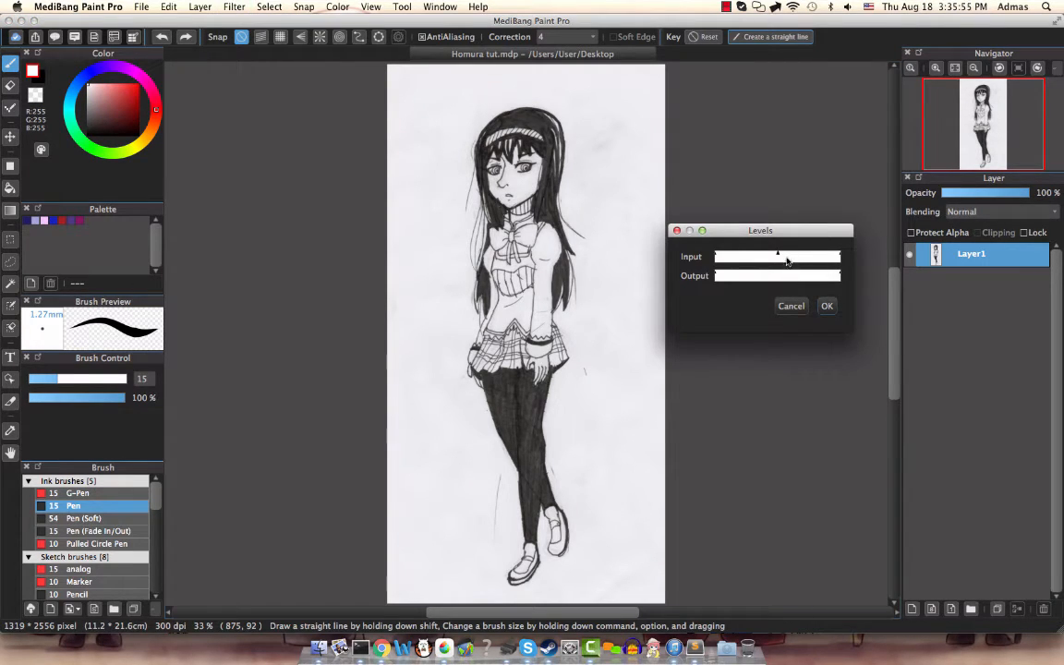
left_click_drag(786, 260, 708, 258)
mouse_move(775, 254)
left_mouse_down()
mouse_move(760, 254)
mouse_move(828, 256)
left_mouse_up()
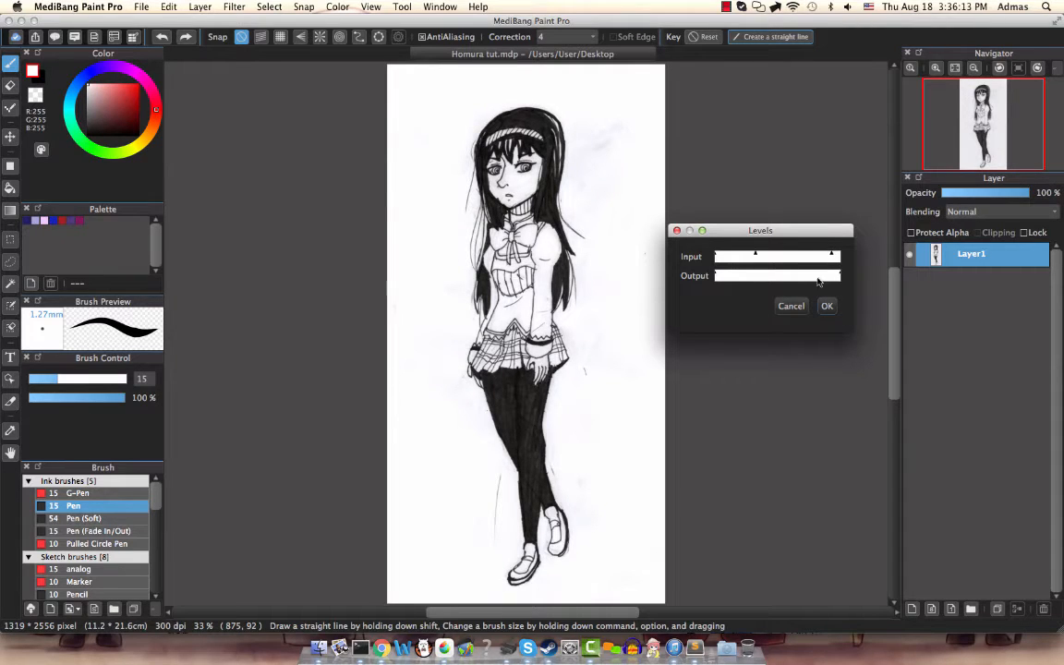
left_click_drag(750, 256, 769, 258)
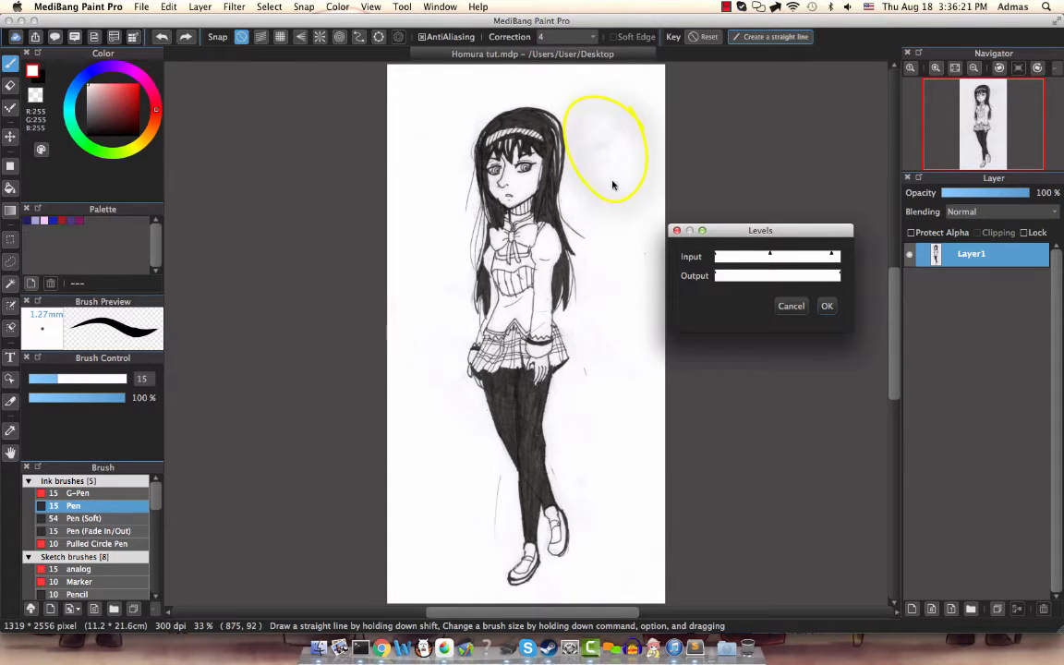
left_click(825, 306)
left_click(910, 254)
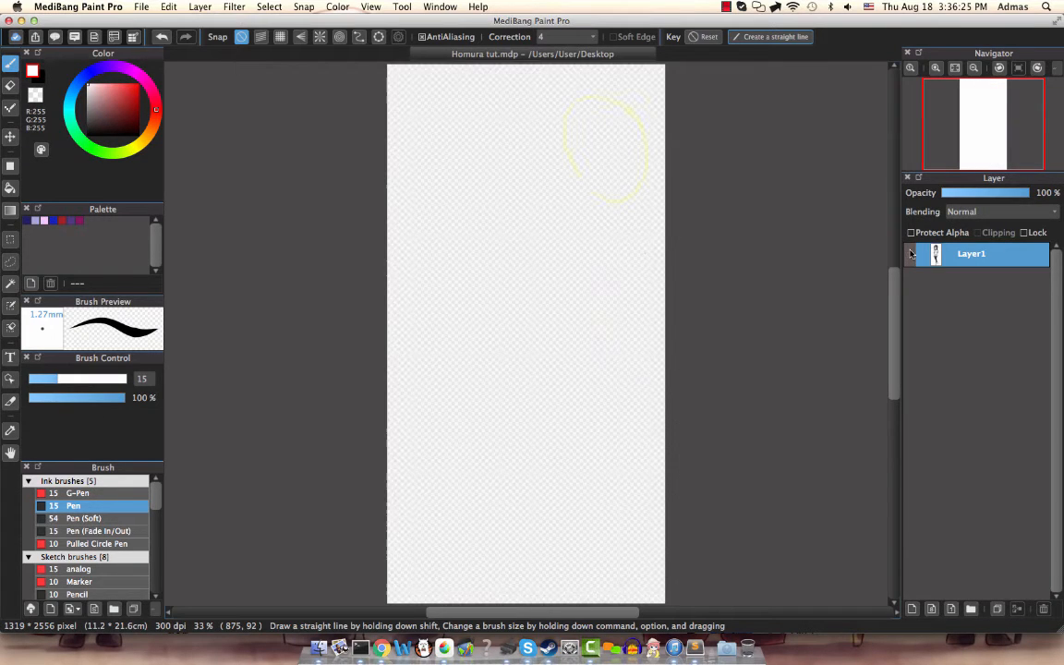
left_click(910, 254)
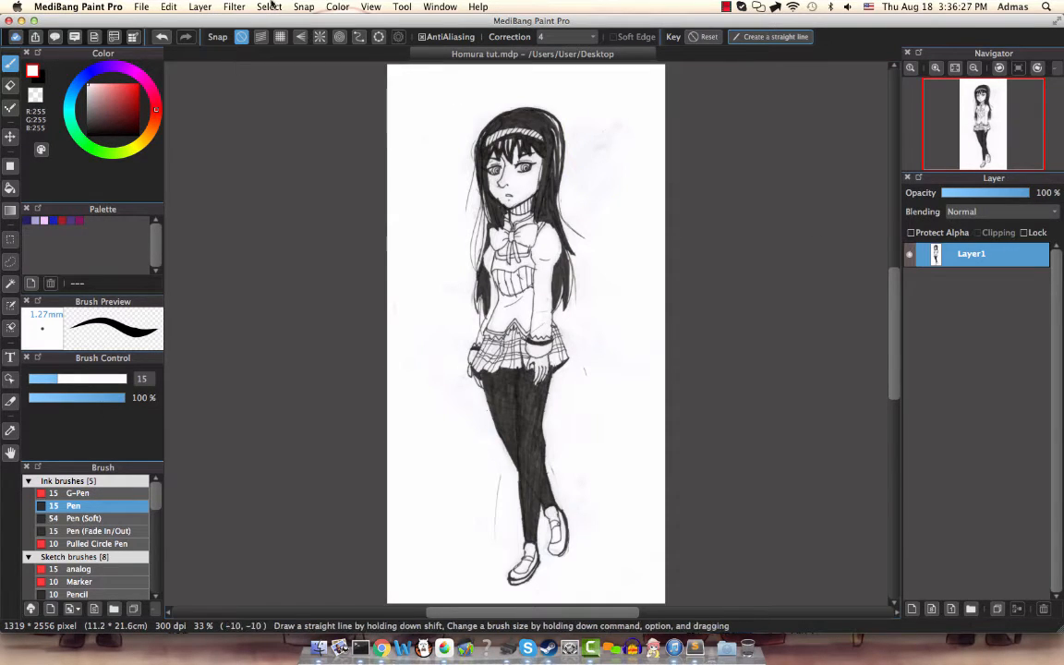
Step: Extract the lines of Layer1 with the input black point raised and the white point lowered slightly, and toggle the layer's visibility
left_click(201, 7)
mouse_move(234, 7)
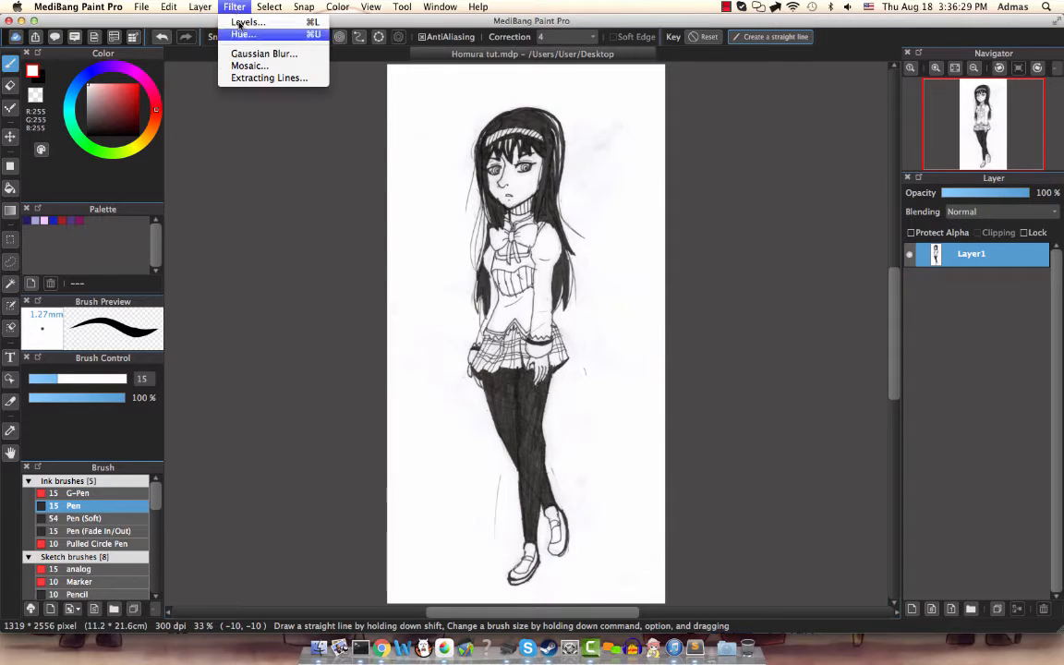
left_click(264, 78)
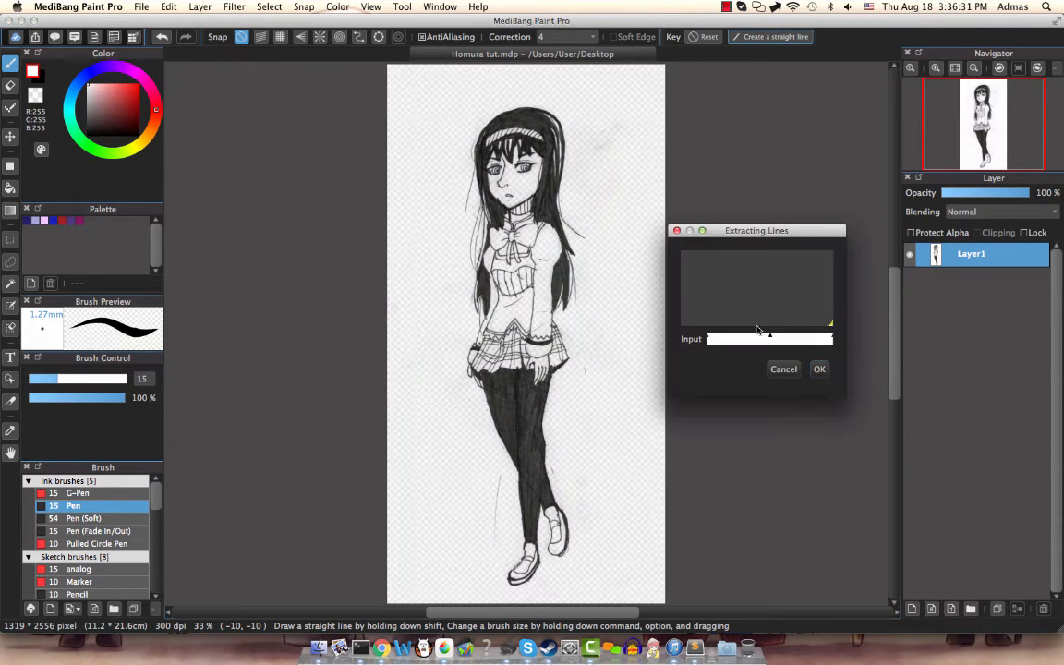
left_click(760, 338)
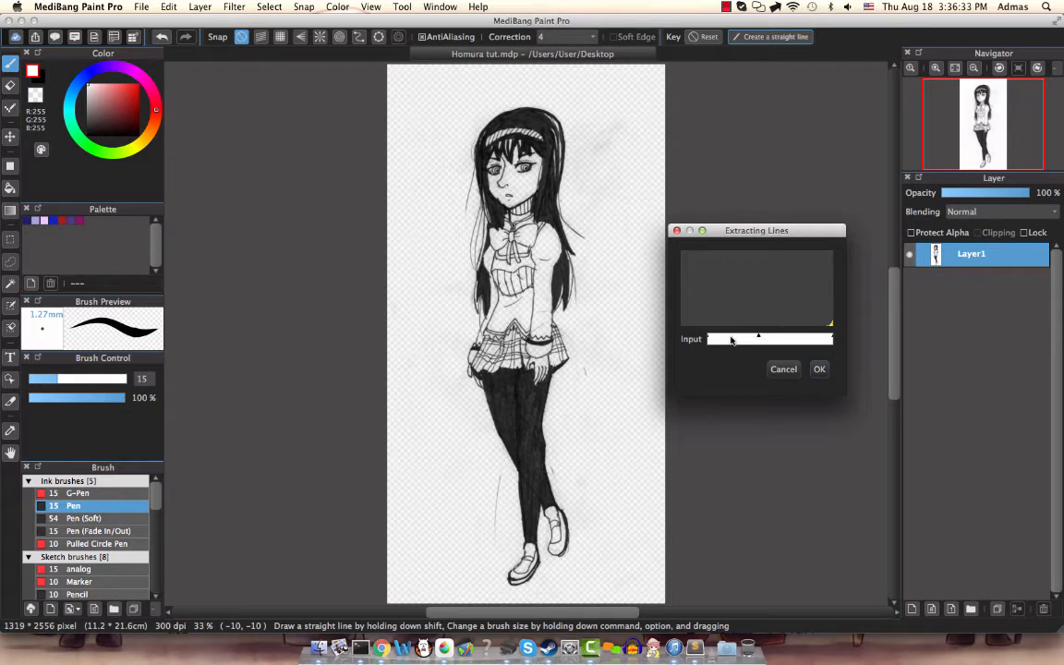
left_click_drag(716, 337, 725, 338)
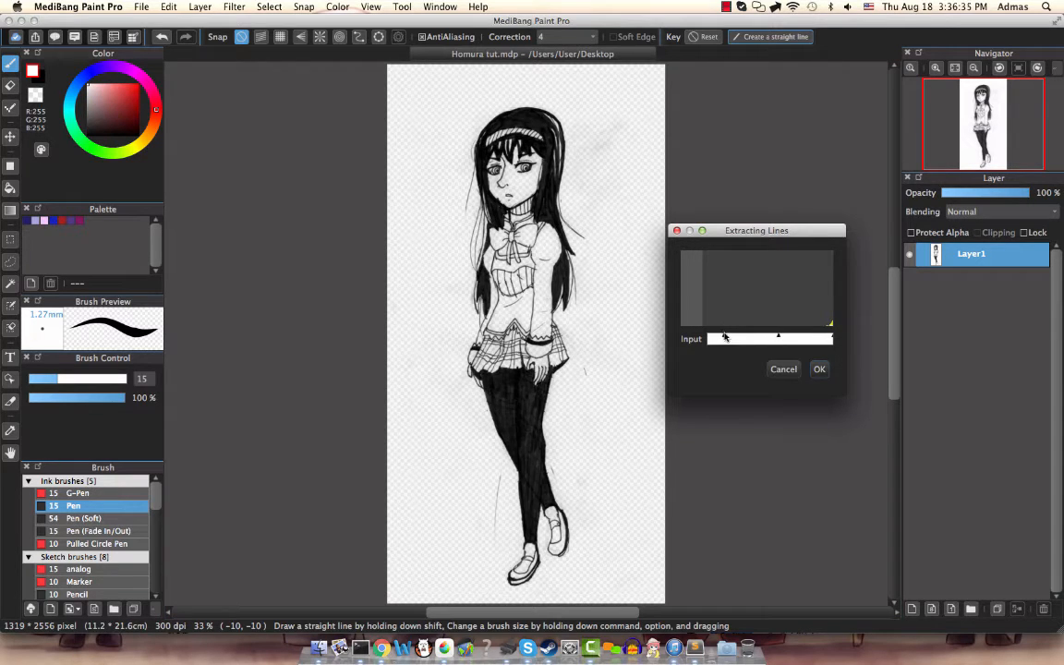
left_click_drag(829, 338, 823, 338)
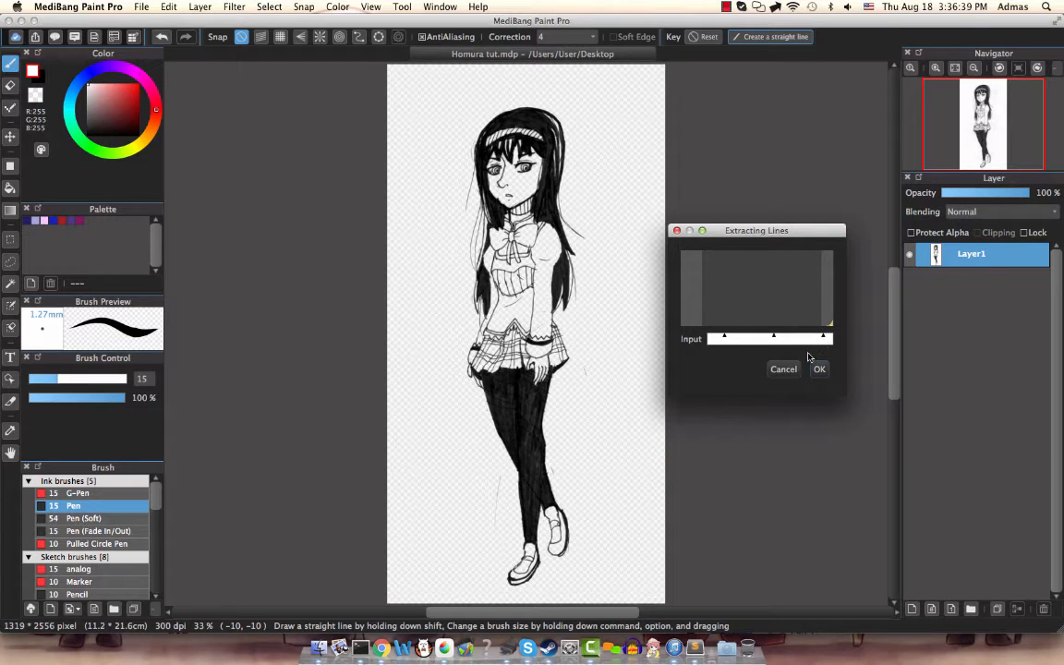
left_click(820, 369)
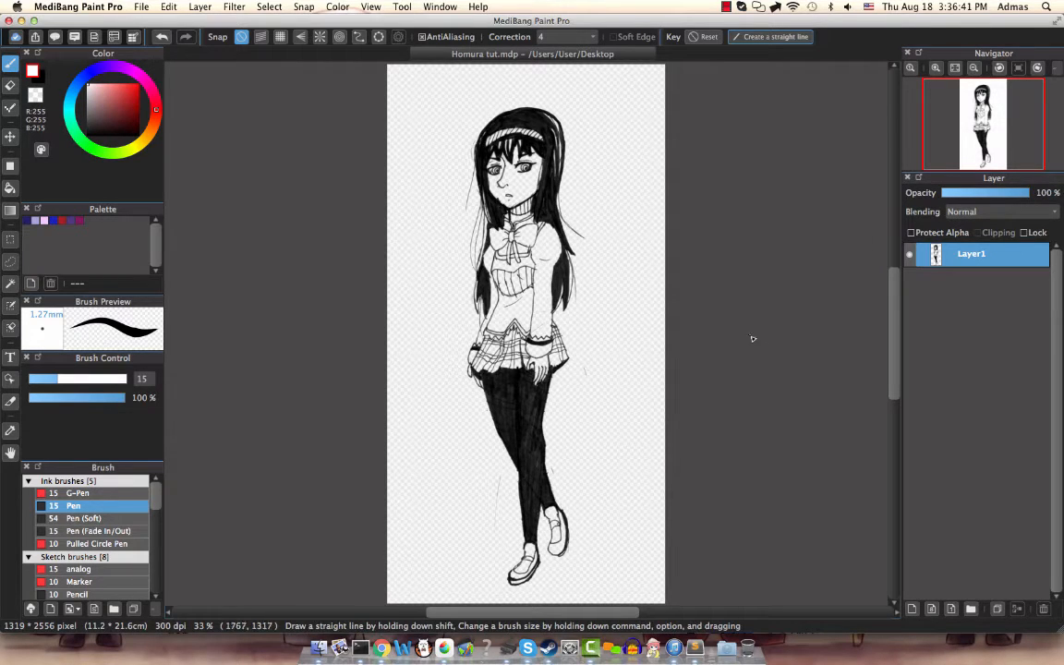
left_click(912, 256)
left_click(912, 256)
Step: Select the transparent background around the figure with the Magic Wand and inspect the selection's edge along the legs
key("w")
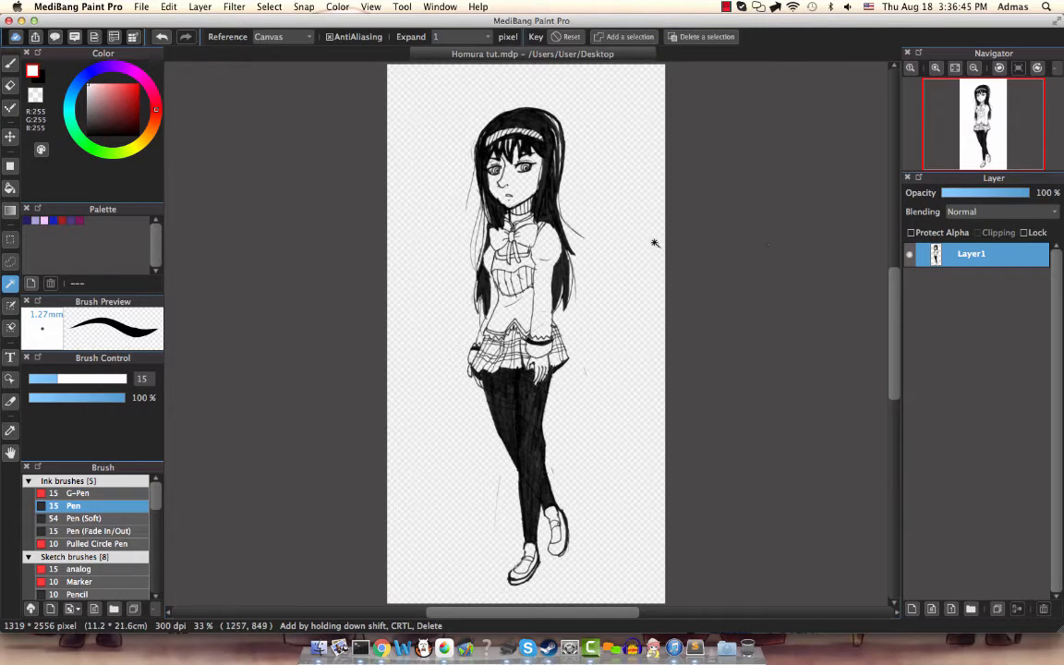
left_click(646, 245)
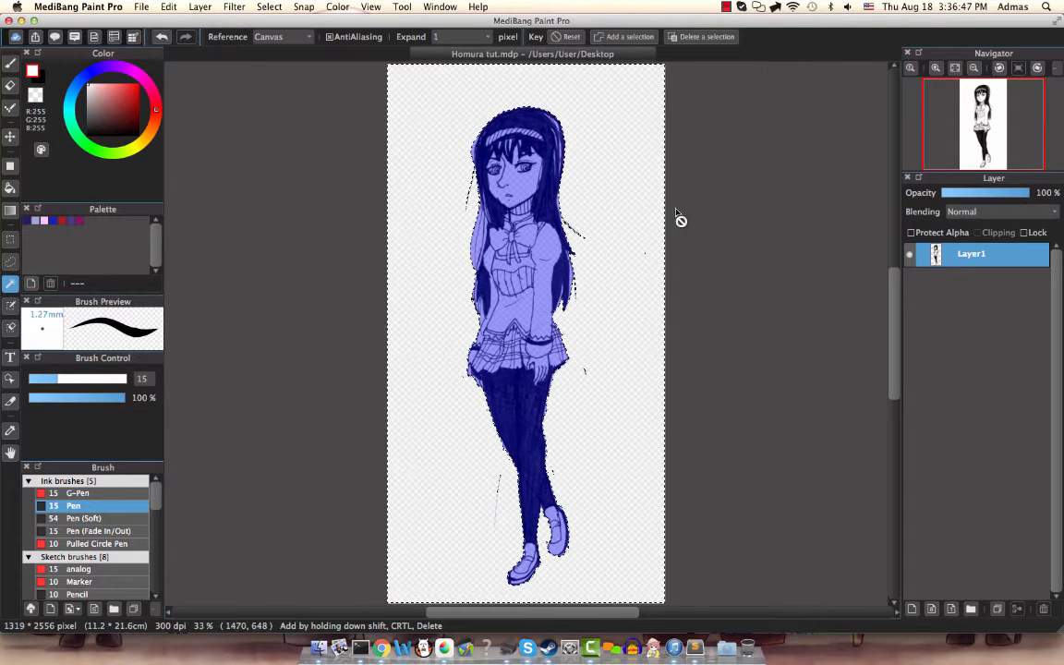
scroll(958, 143, "up", 2)
left_click_drag(728, 395, 724, 244)
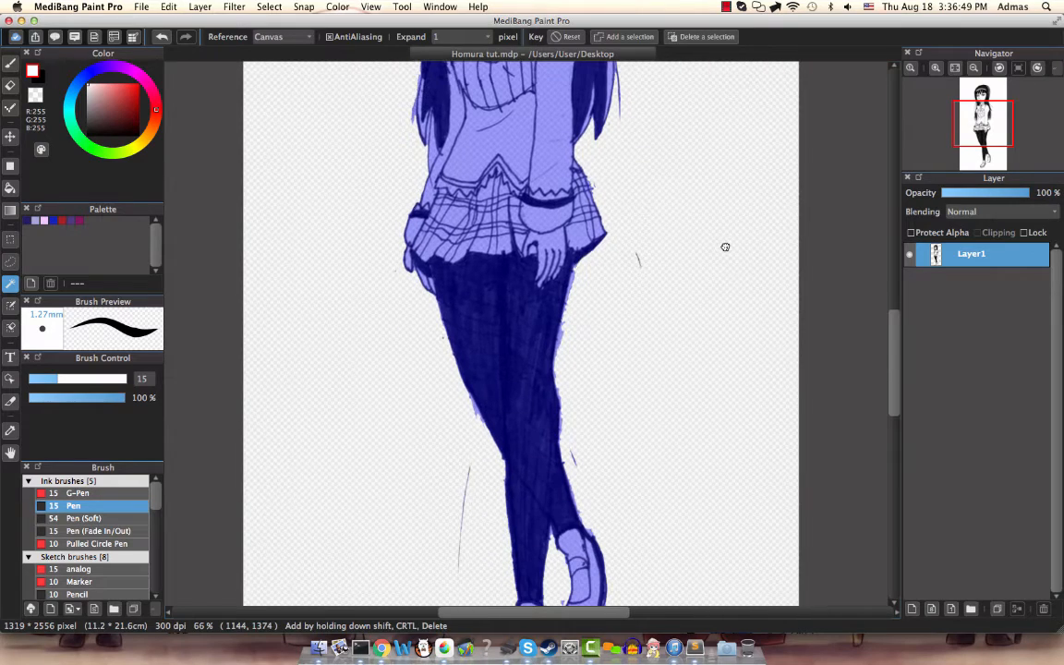
scroll(650, 354, "up", 3)
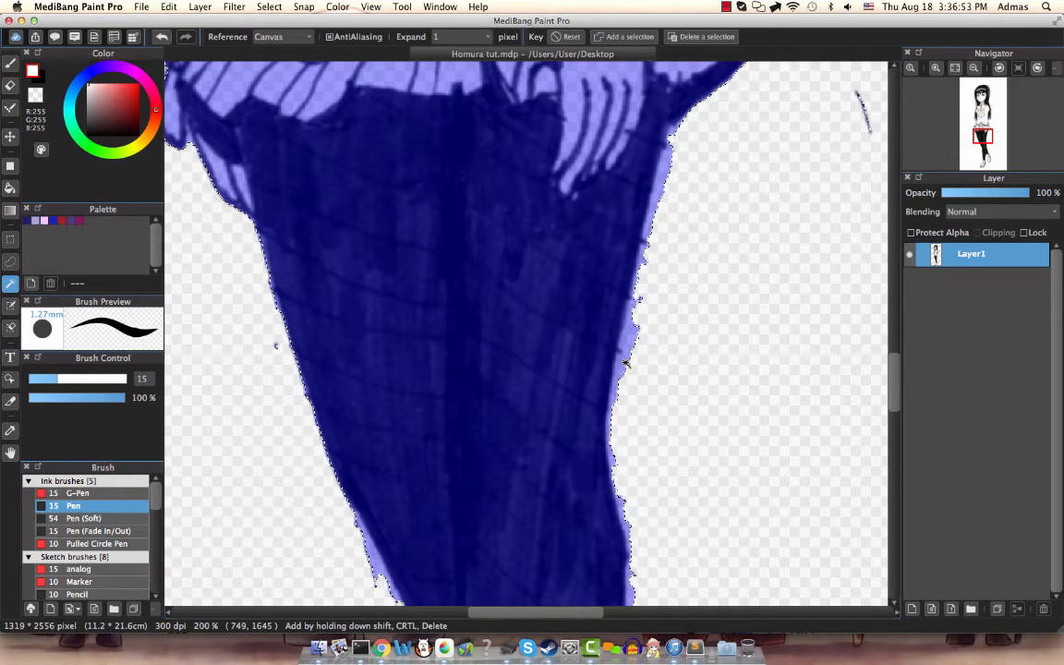
Step: Undo the background selection, the line extraction and the Levels adjustment to return to the original scan
key("super+z")
scroll(984, 155, "down", 5)
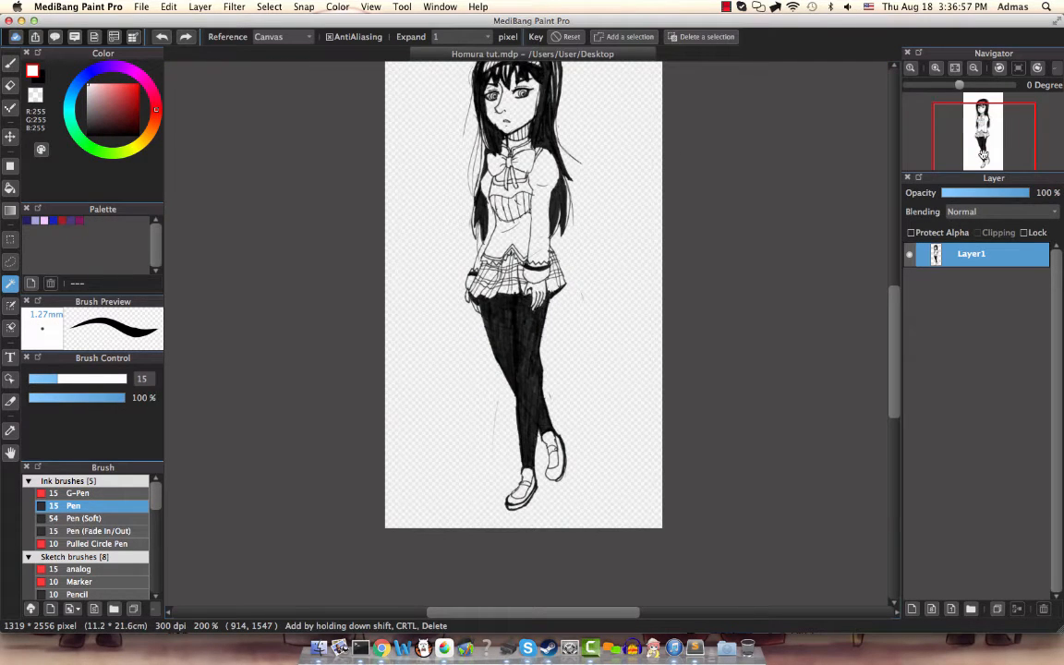
scroll(984, 155, "down", 1)
left_click_drag(984, 149, 987, 139)
scroll(988, 140, "up", 2)
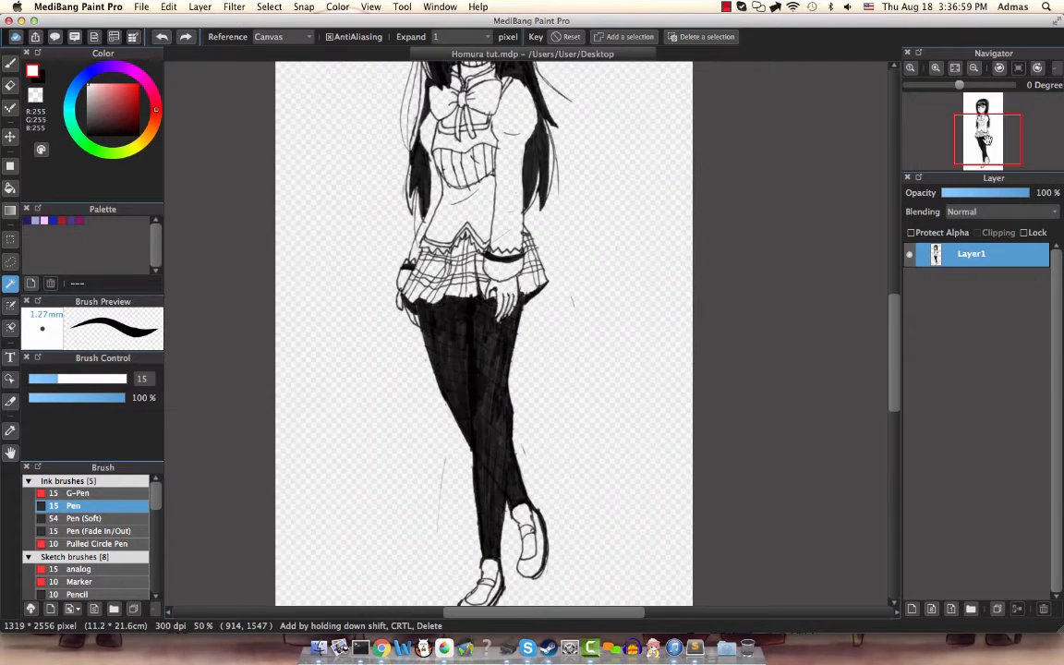
key("super+z")
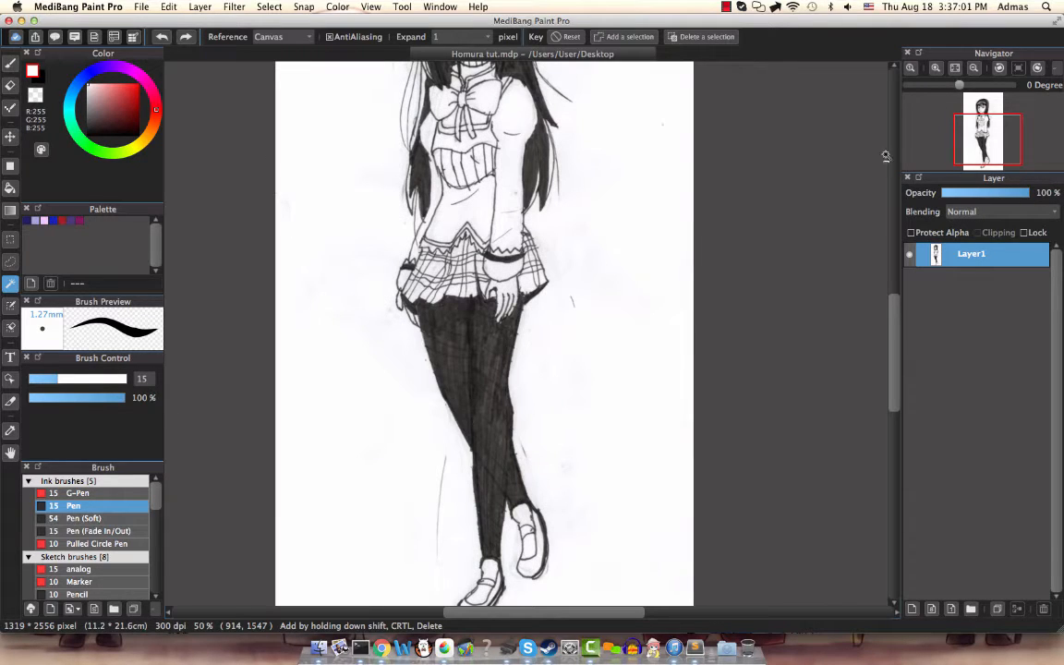
key("super+z")
scroll(984, 118, "down", 1)
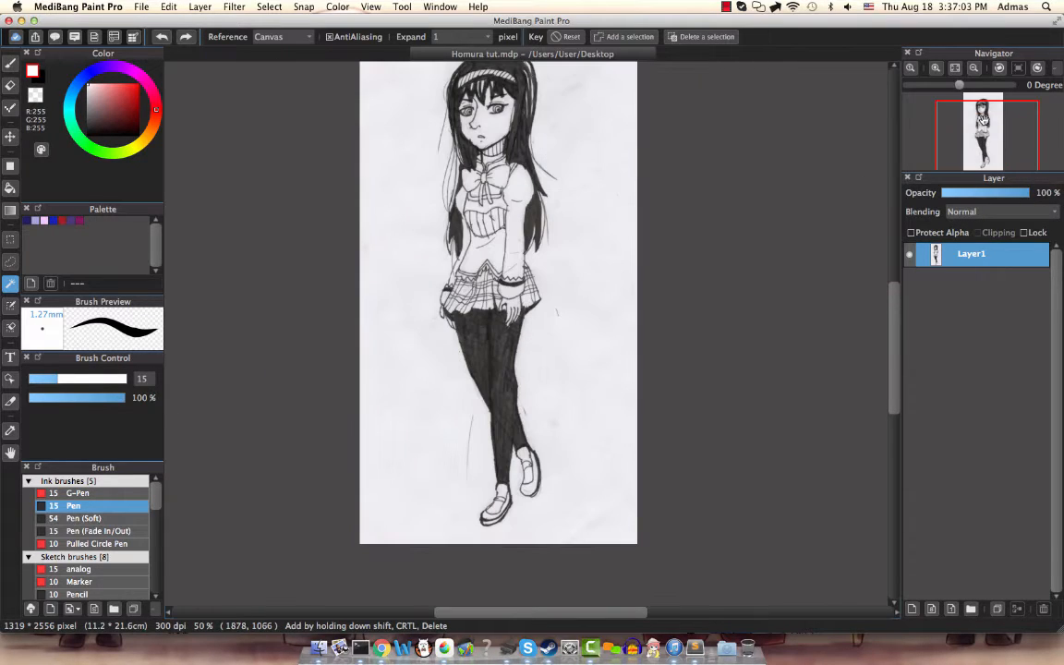
key("super+u")
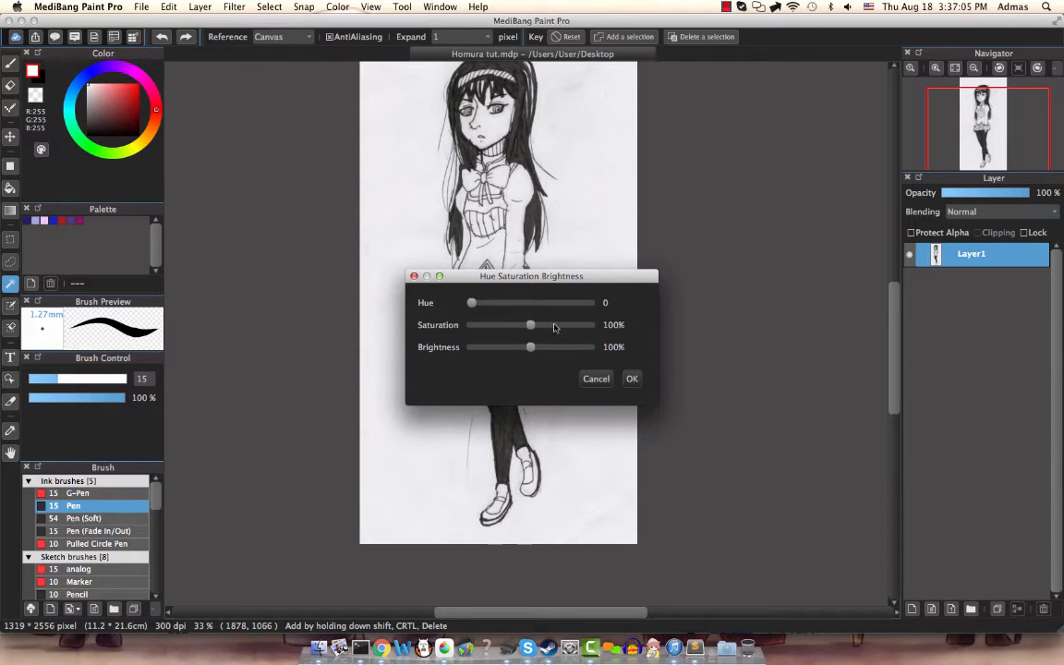
left_click_drag(531, 347, 541, 326)
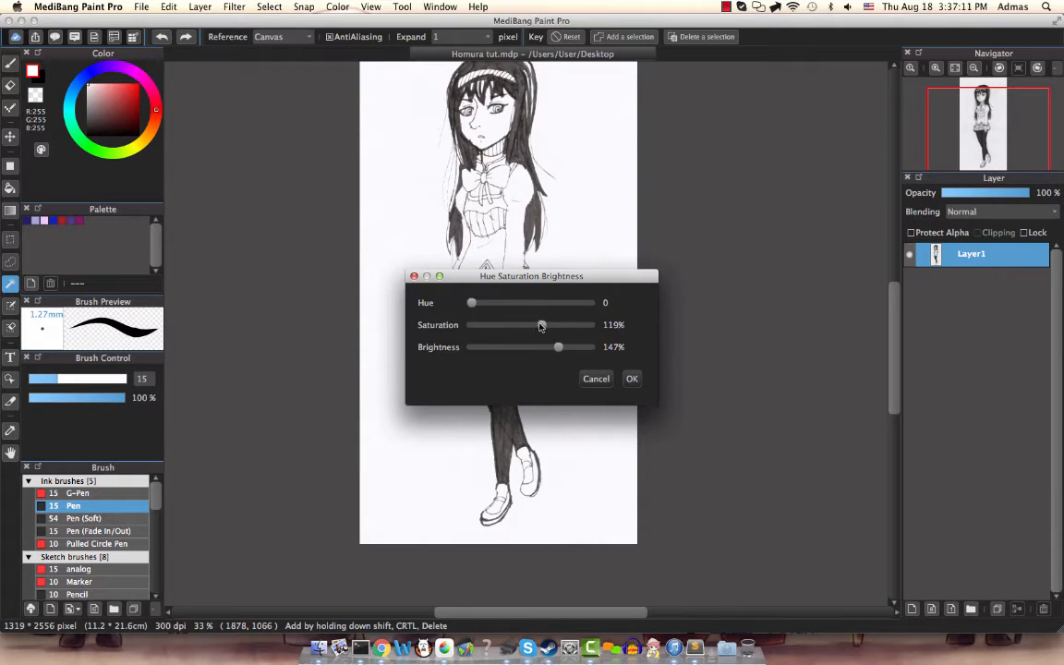
left_click(596, 379)
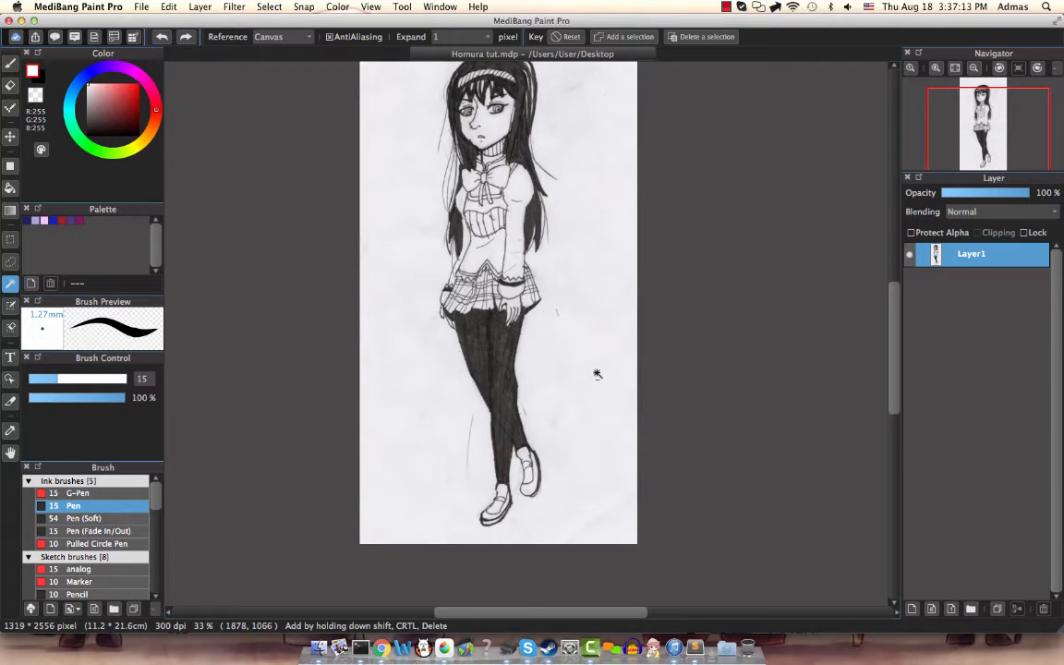
Step: Apply Levels to Layer1 with the input black point raised, the input white point lowered and the output black point raised slightly
key("super+l")
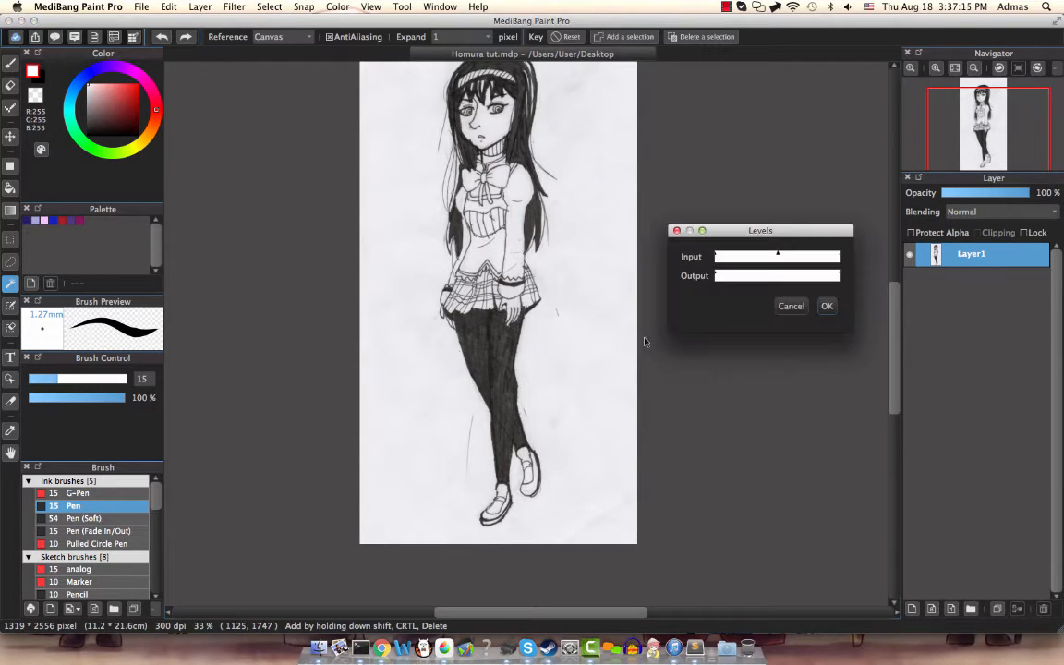
left_click(796, 254)
left_click(756, 274)
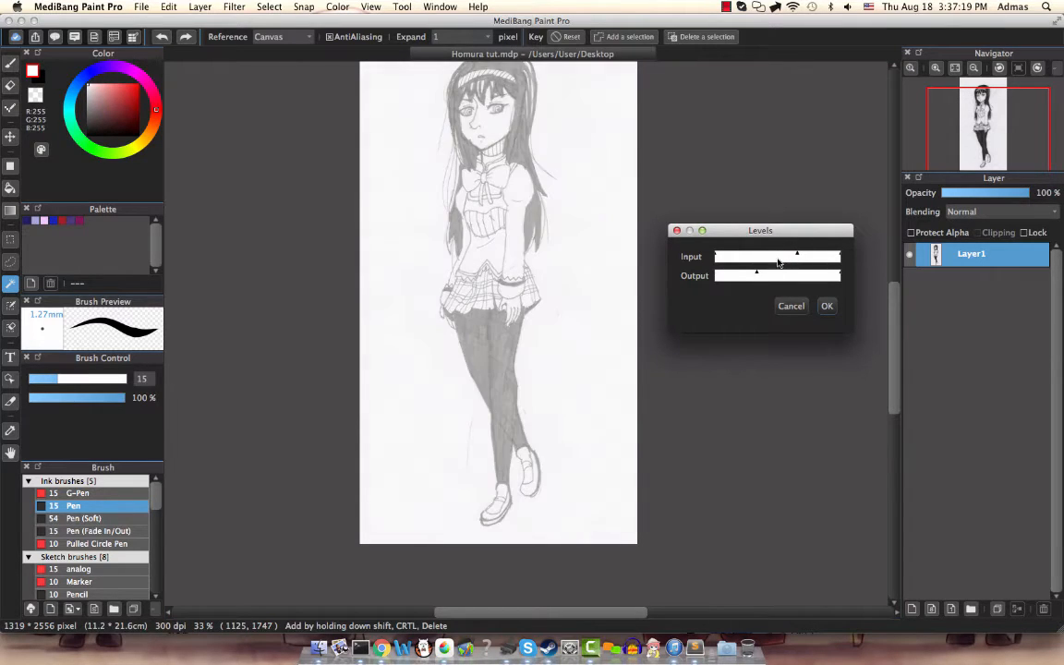
left_click(766, 257)
left_click(817, 258)
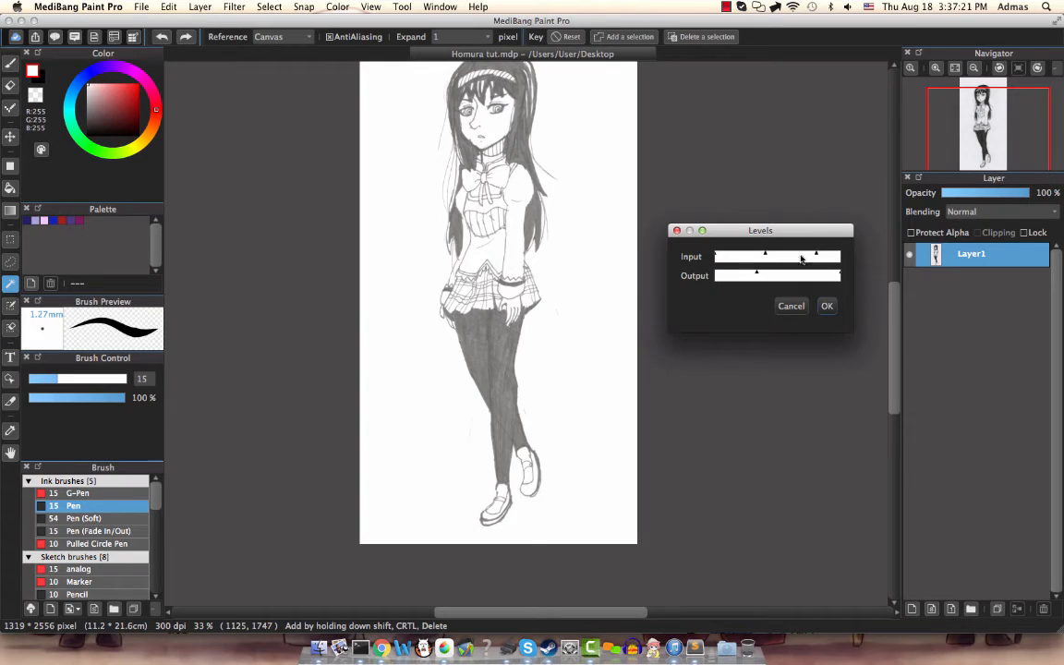
left_click(744, 256)
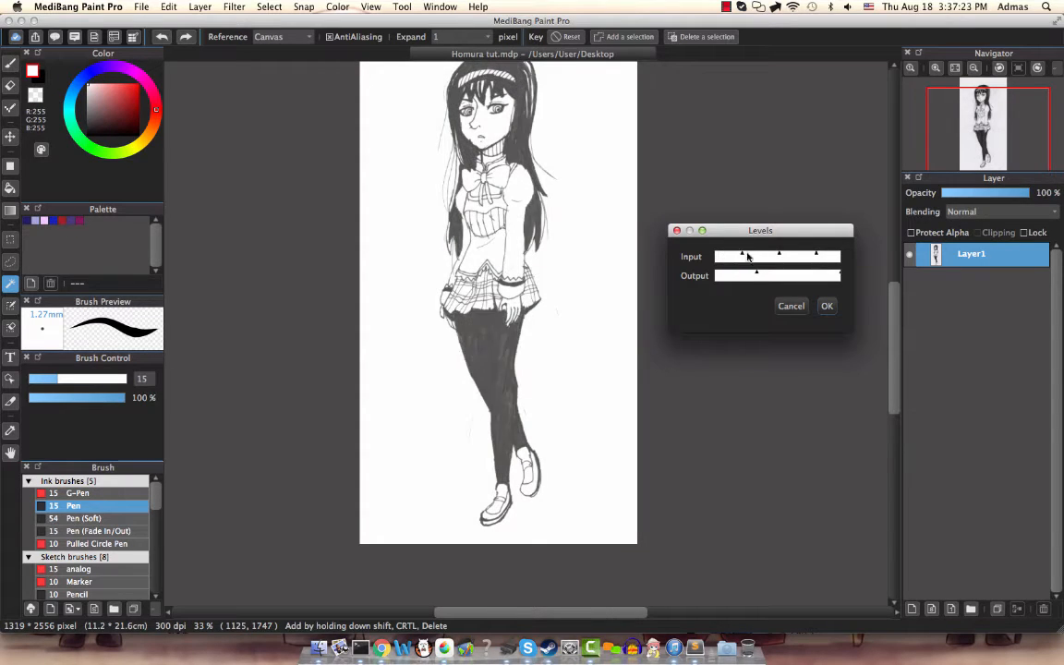
left_click_drag(748, 256, 776, 260)
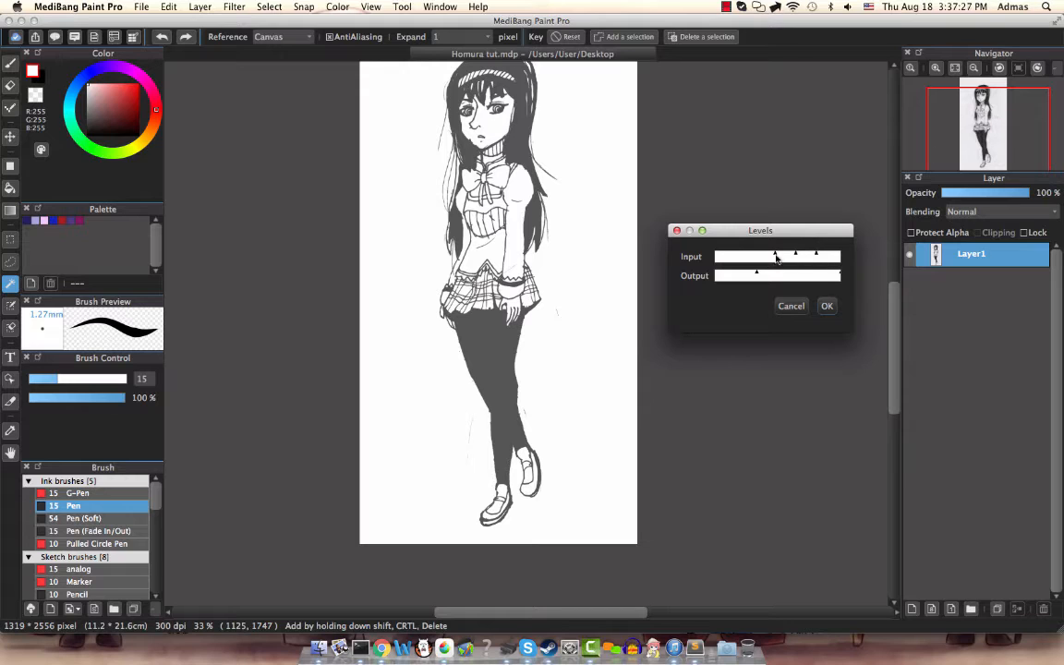
left_click_drag(775, 257, 752, 256)
left_click(730, 274)
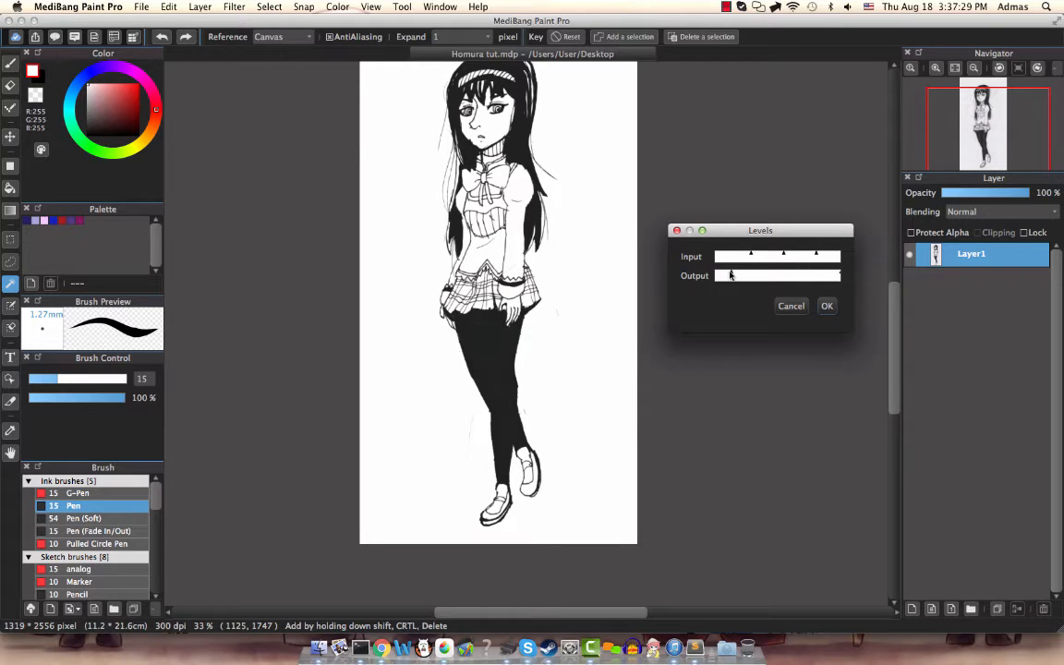
mouse_move(736, 274)
left_mouse_down()
mouse_move(749, 275)
mouse_move(738, 253)
mouse_move(747, 255)
left_mouse_up()
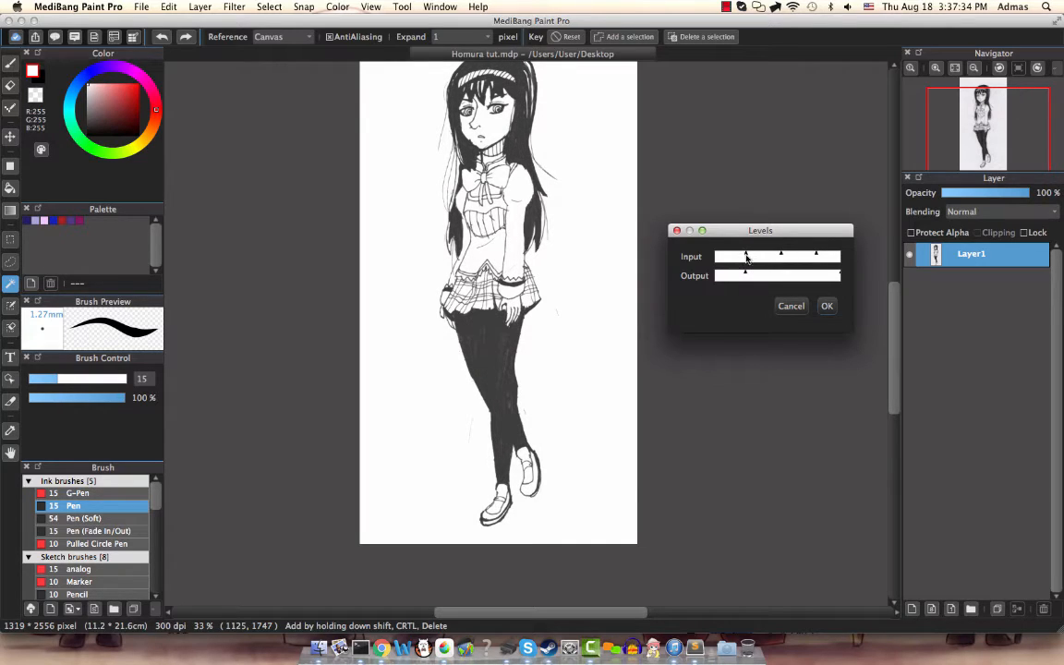
left_click(827, 306)
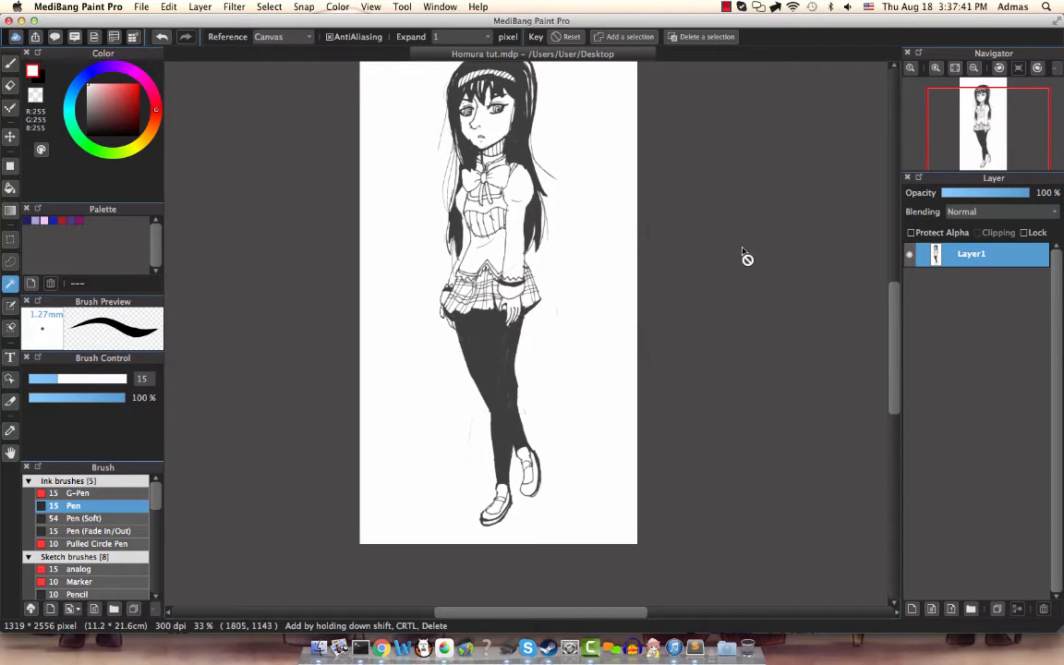
Step: Extract the lines of Layer1 with an adjusted input range to remove the white paper background
left_click_drag(710, 218, 751, 302)
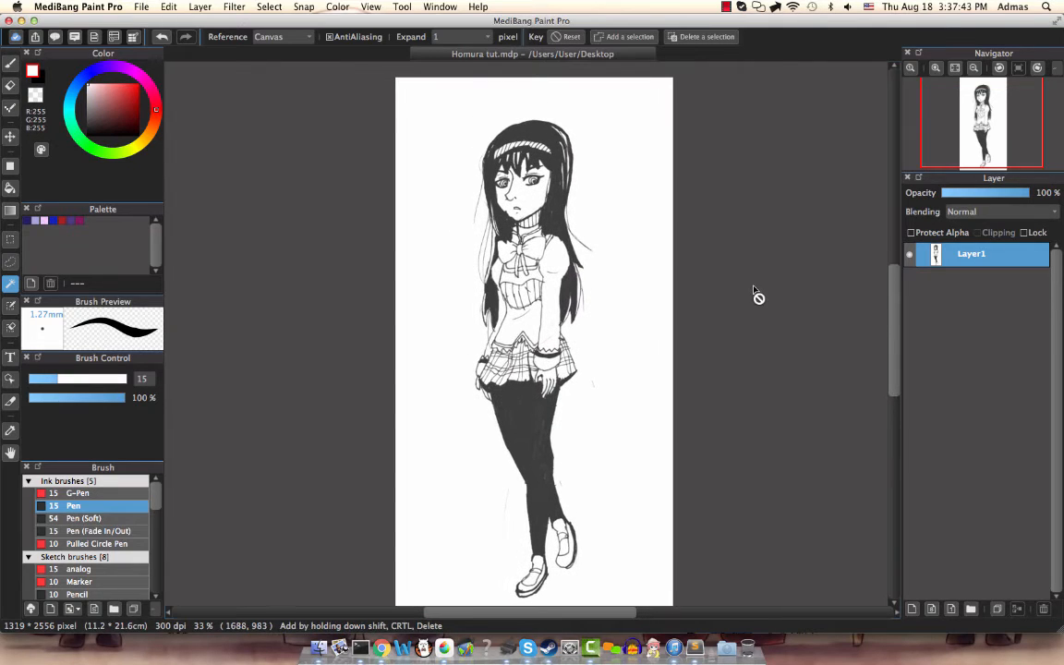
left_click(268, 6)
mouse_move(234, 7)
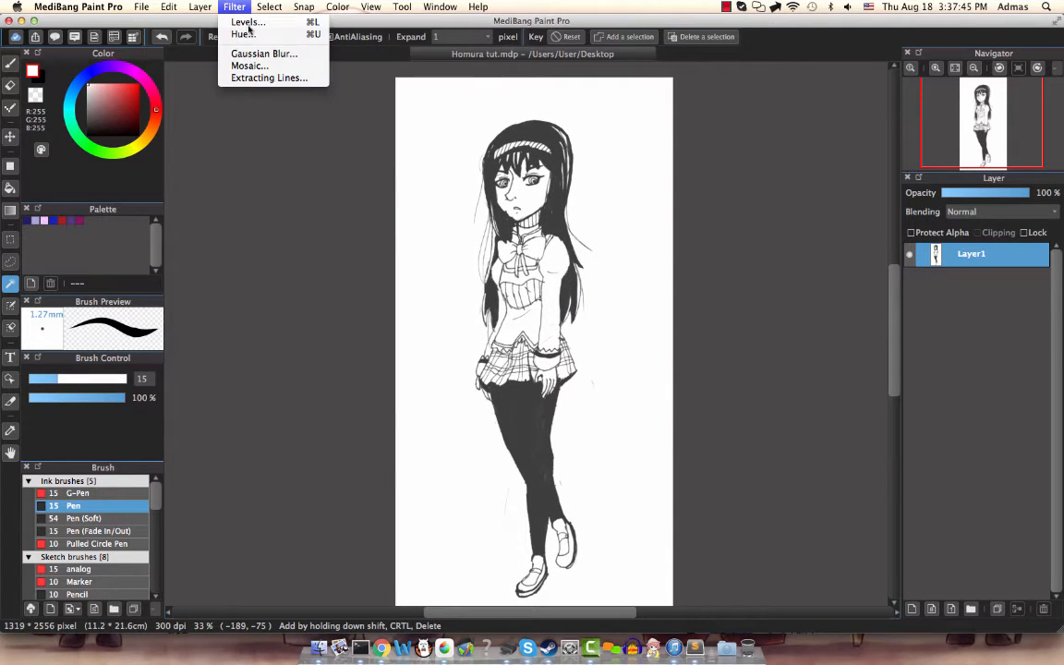
left_click(254, 77)
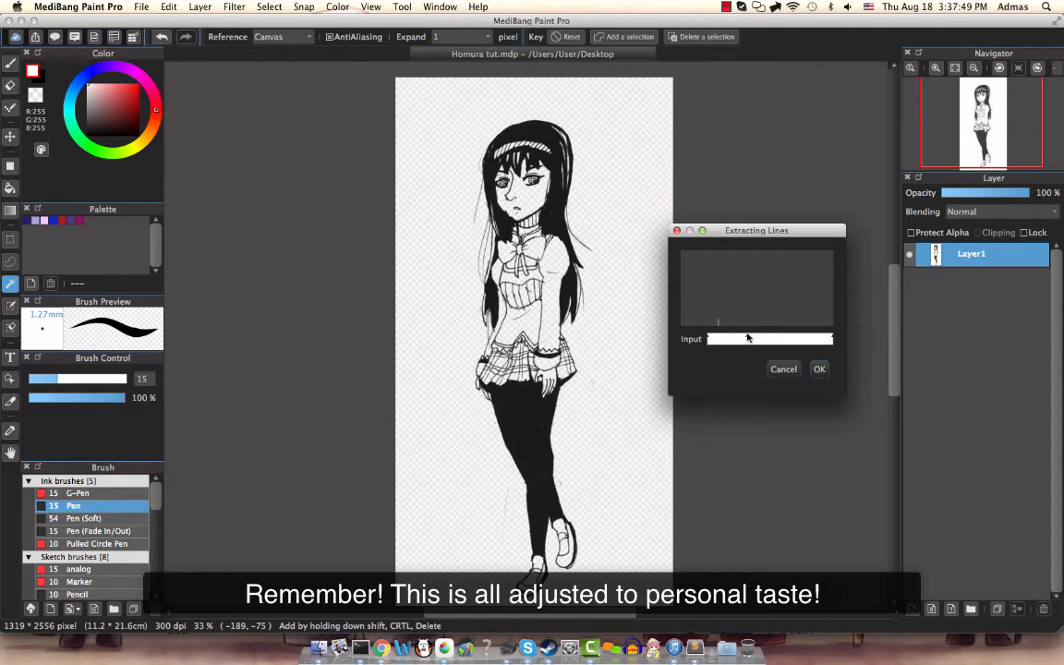
left_click_drag(716, 338, 703, 337)
left_click_drag(832, 338, 749, 342)
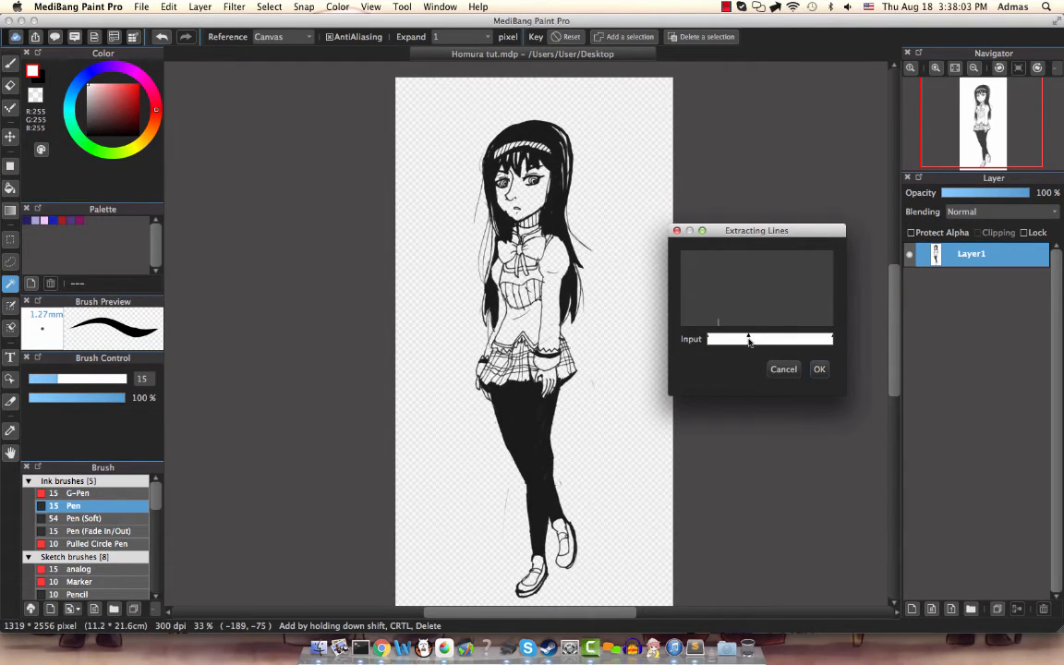
left_click(818, 369)
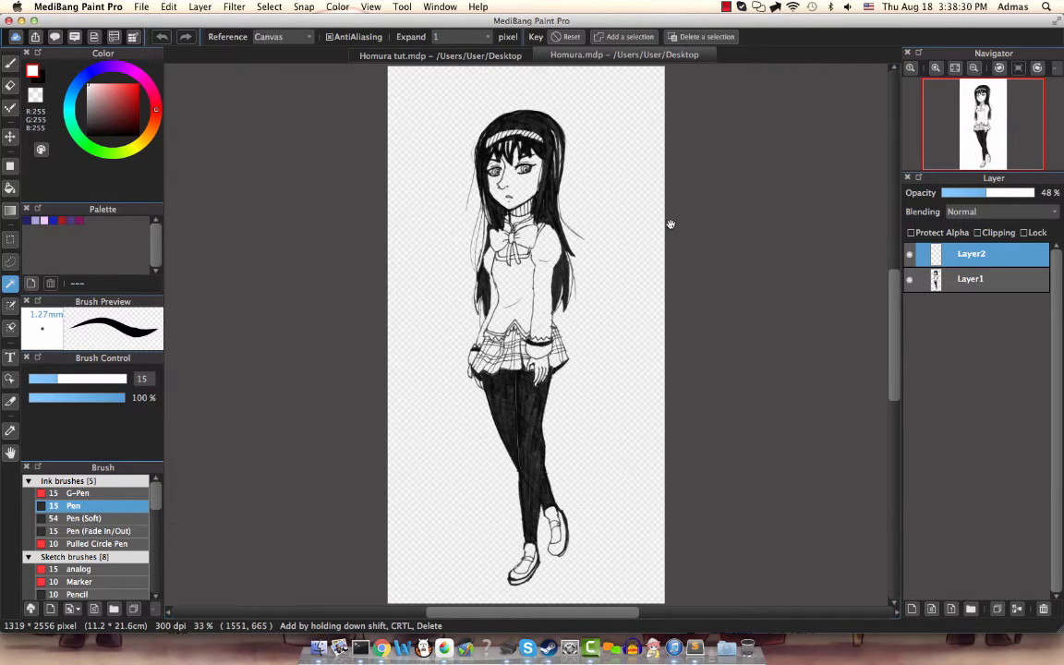
Step: Examine the line art in Homura.mdp up close around the skirt, hands and legs, and check Layer2
scroll(983, 129, "up", 3)
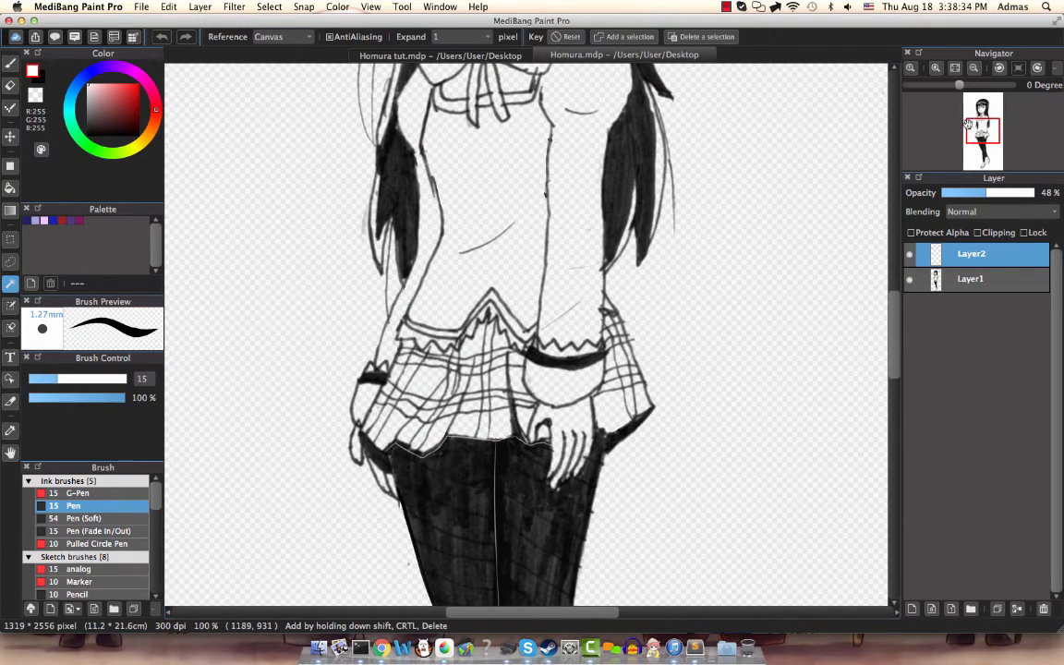
scroll(998, 130, "down", 1)
scroll(998, 130, "up", 1)
mouse_move(1000, 133)
left_mouse_down()
mouse_move(1003, 143)
mouse_move(977, 148)
mouse_move(979, 134)
left_mouse_up()
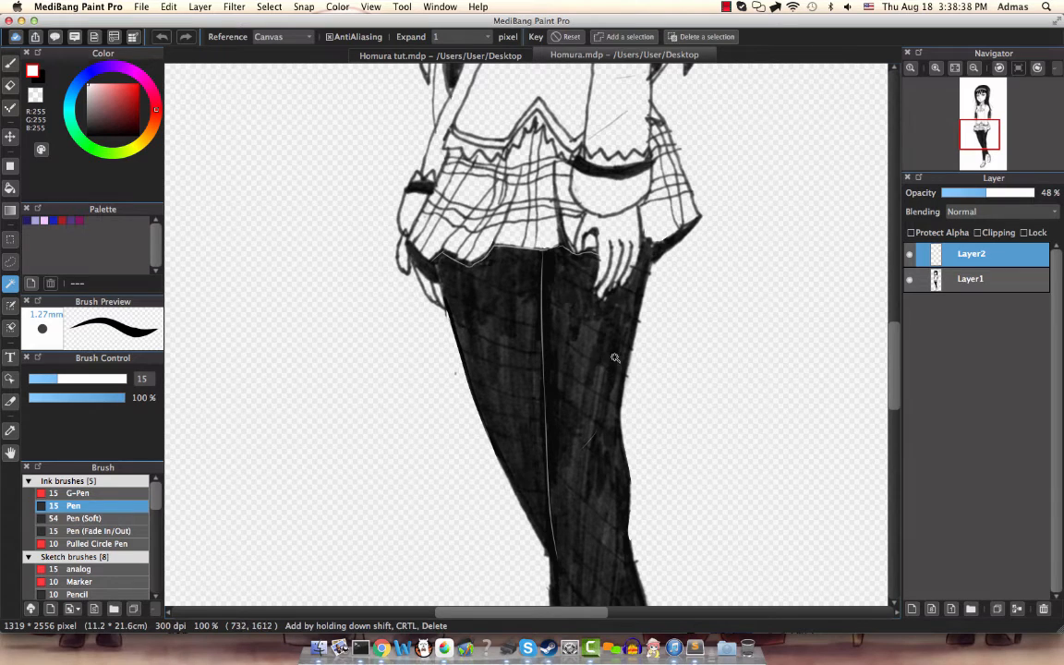
scroll(958, 141, "down", 2)
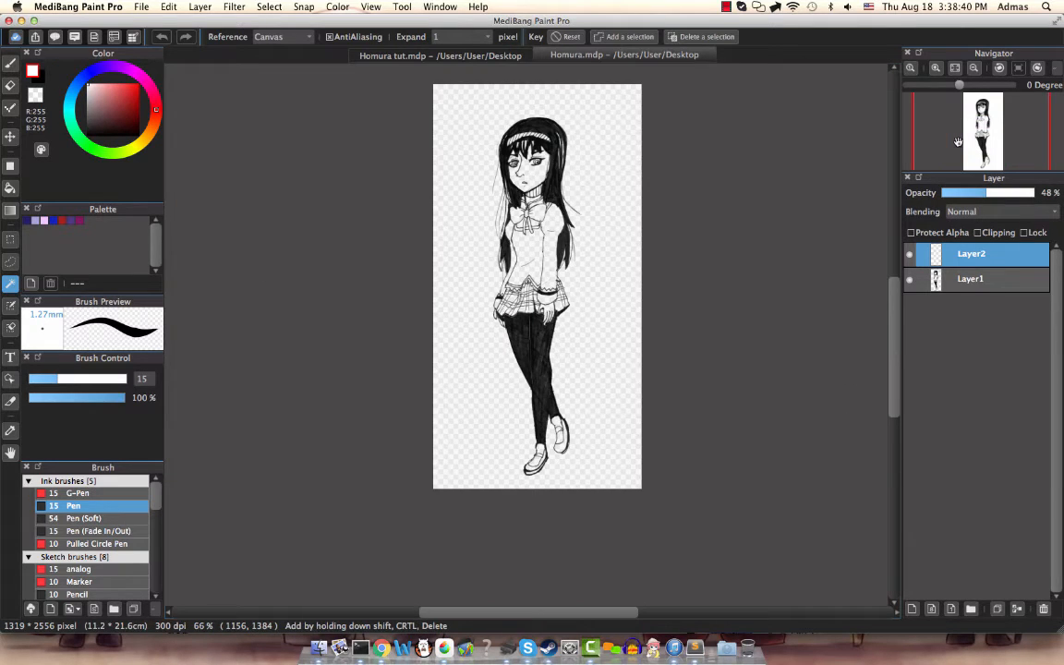
scroll(958, 142, "up", 1)
left_click(910, 254)
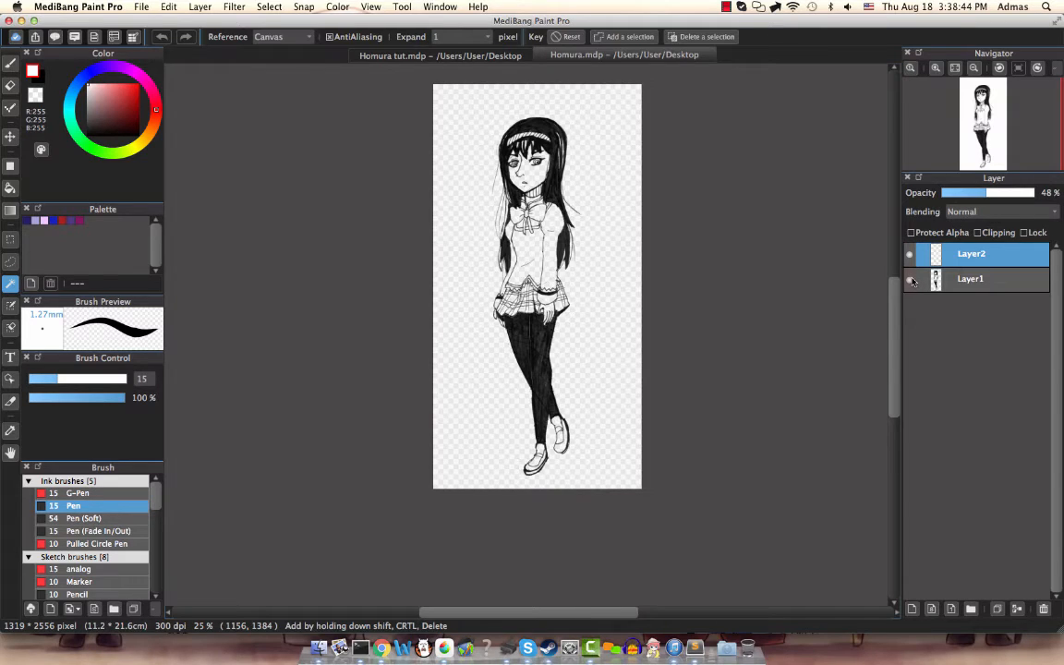
Step: Add a new layer and place it beneath Layer1 for colouring under the line art
key("super+shift+n")
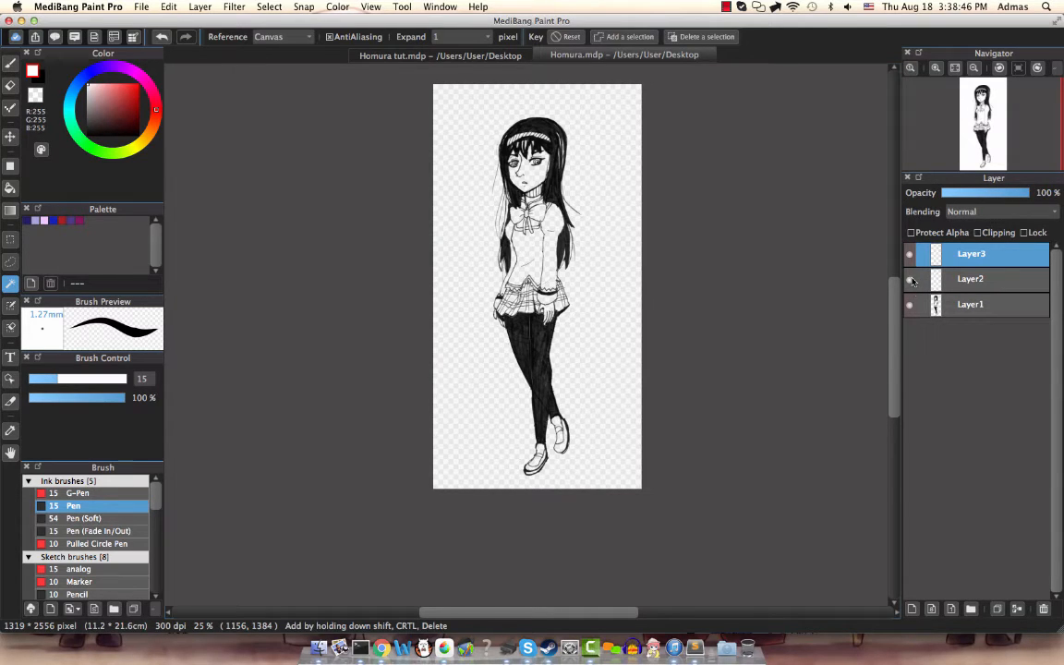
left_click_drag(970, 254, 968, 314)
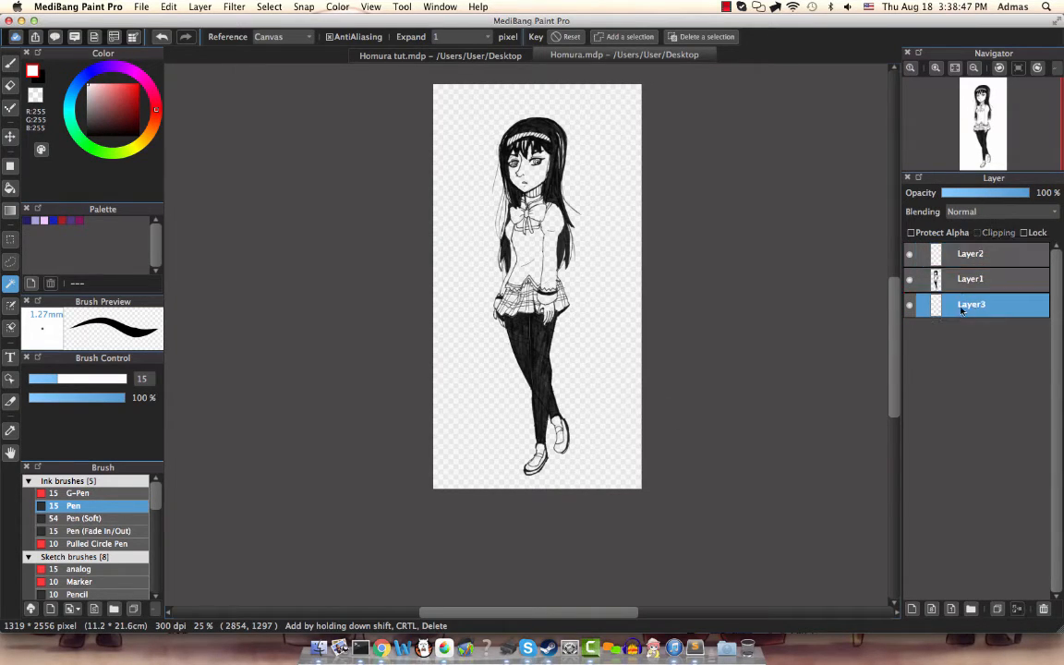
Step: Try painting broad purple (R130 G25 B93) strokes behind the figure on Layer3 with the Pen at size 432, and undo them
left_click(83, 221)
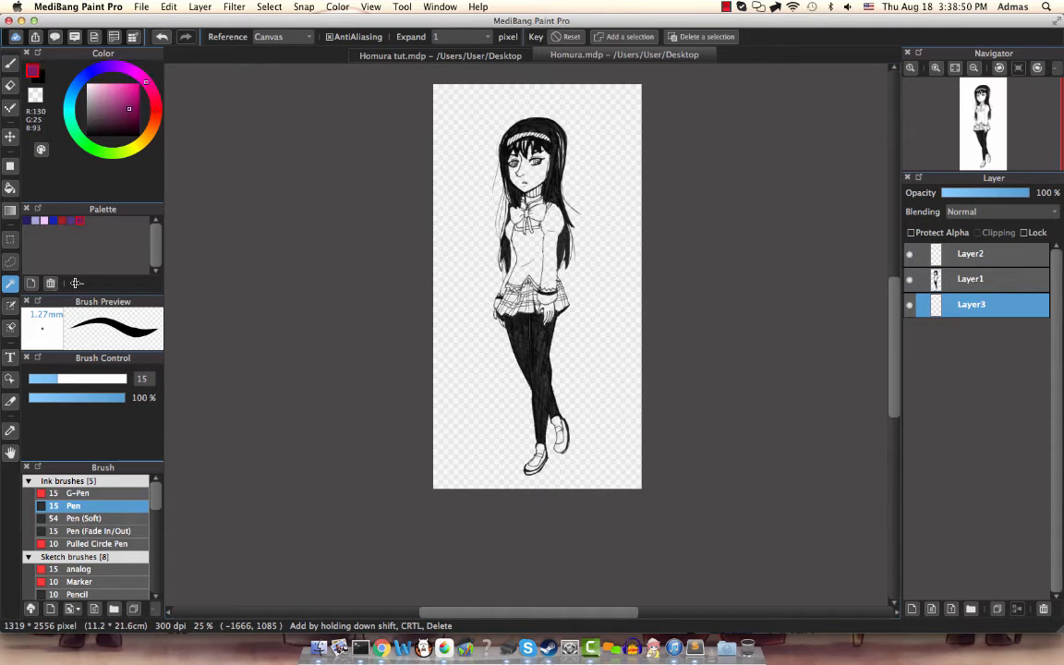
left_click(534, 283)
key("b")
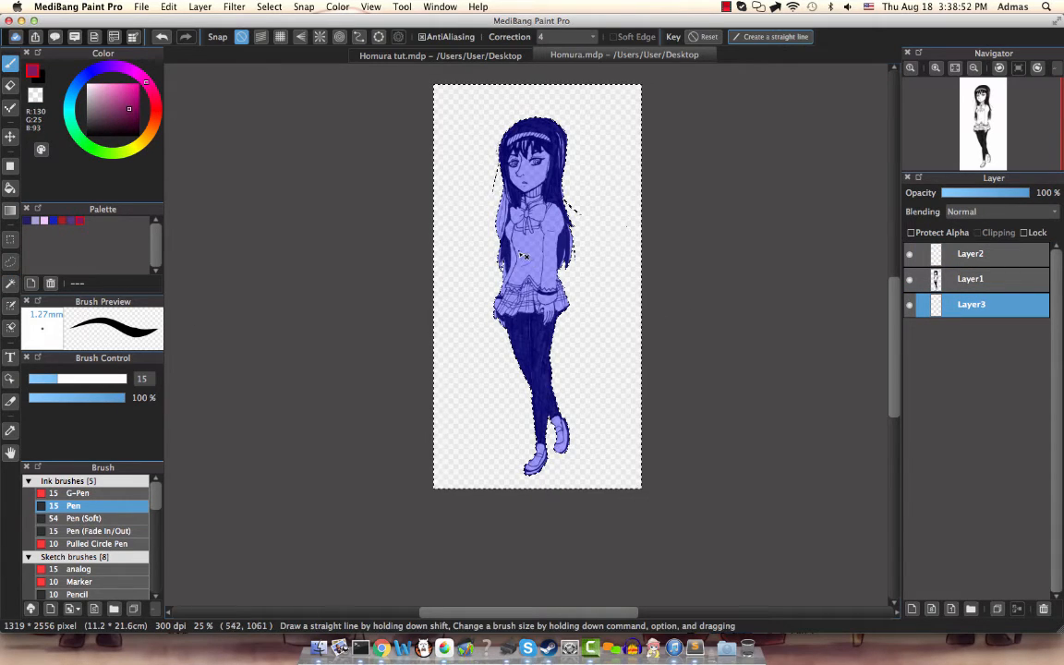
key("super+d")
left_click_drag(458, 275, 474, 265)
mouse_move(474, 264)
left_mouse_down()
mouse_move(570, 222)
mouse_move(536, 147)
mouse_move(562, 120)
mouse_move(489, 333)
mouse_move(586, 426)
left_mouse_up()
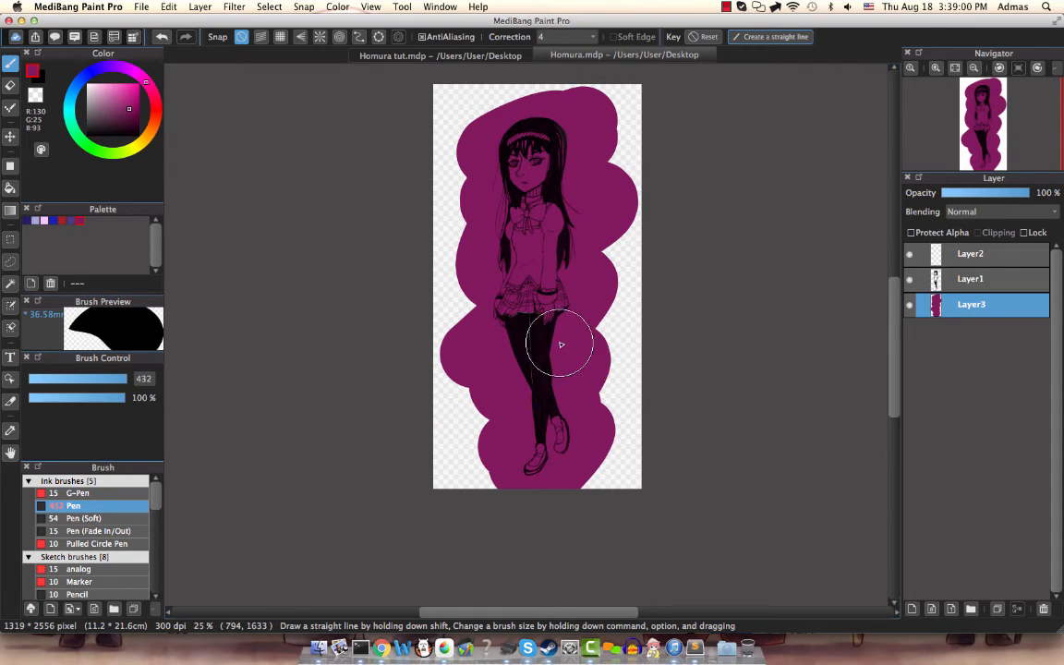
key("super+z")
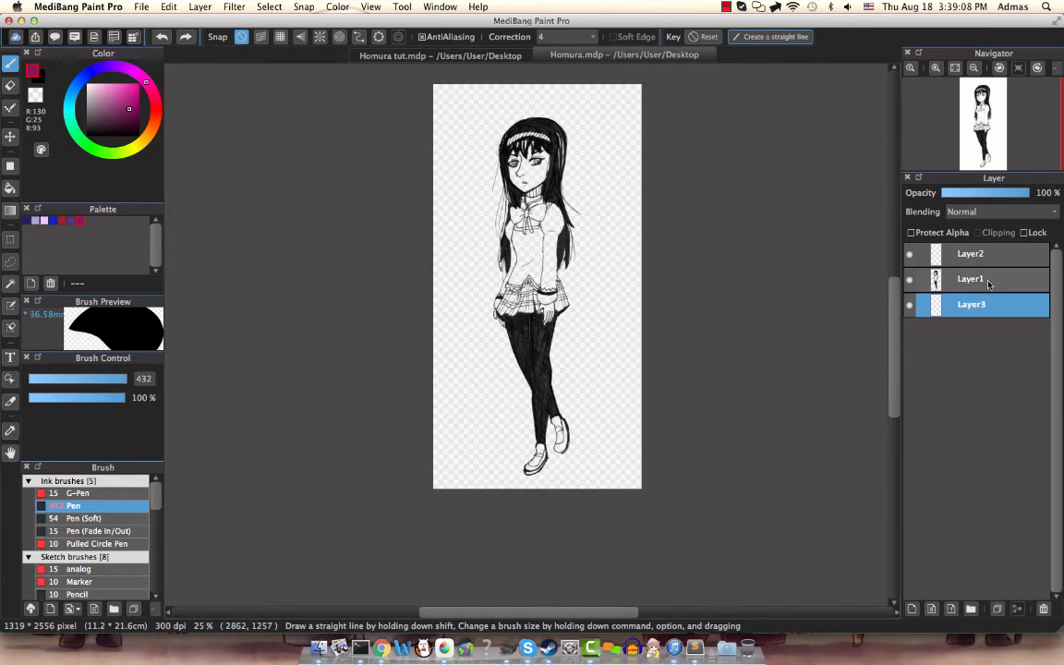
Step: Try the Multiply blending mode on Layer3 and undo it
left_click(979, 212)
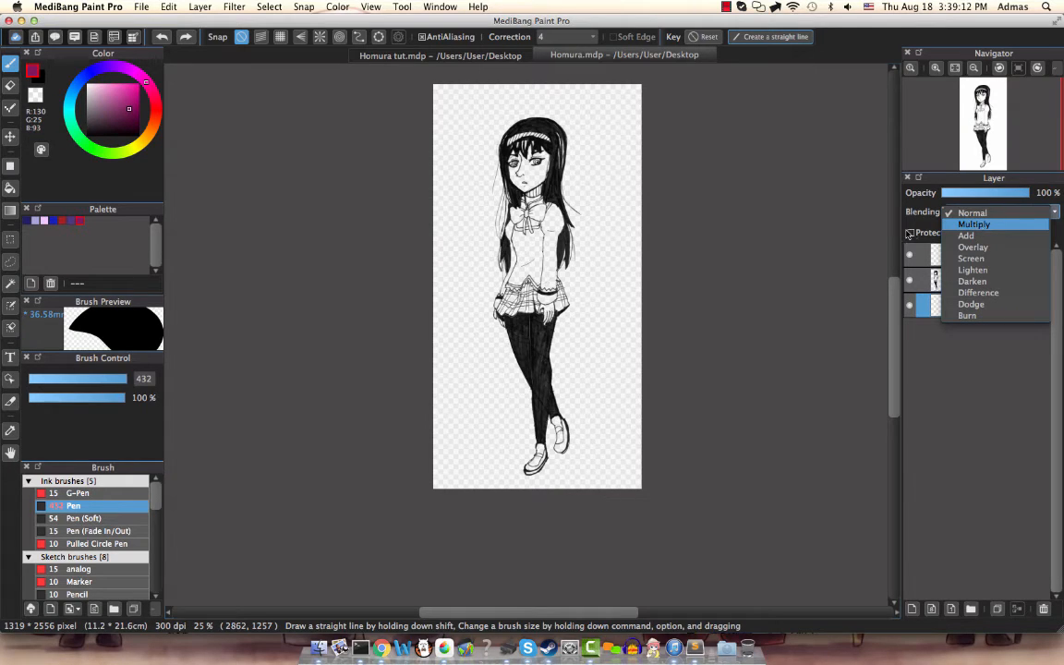
left_click(970, 225)
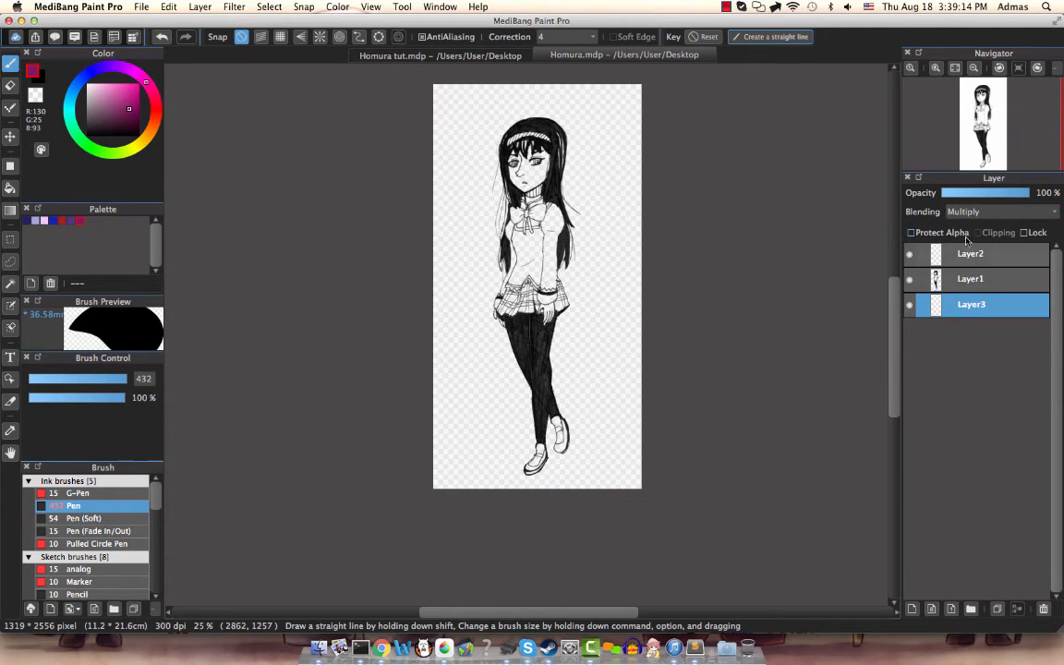
key("super+z")
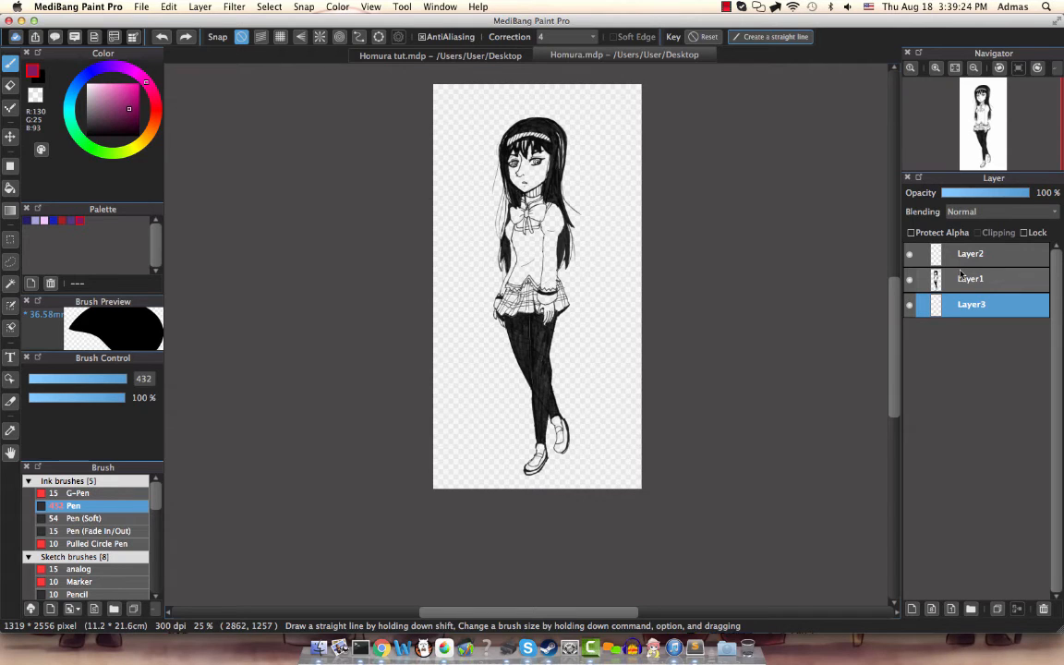
key("super+Up")
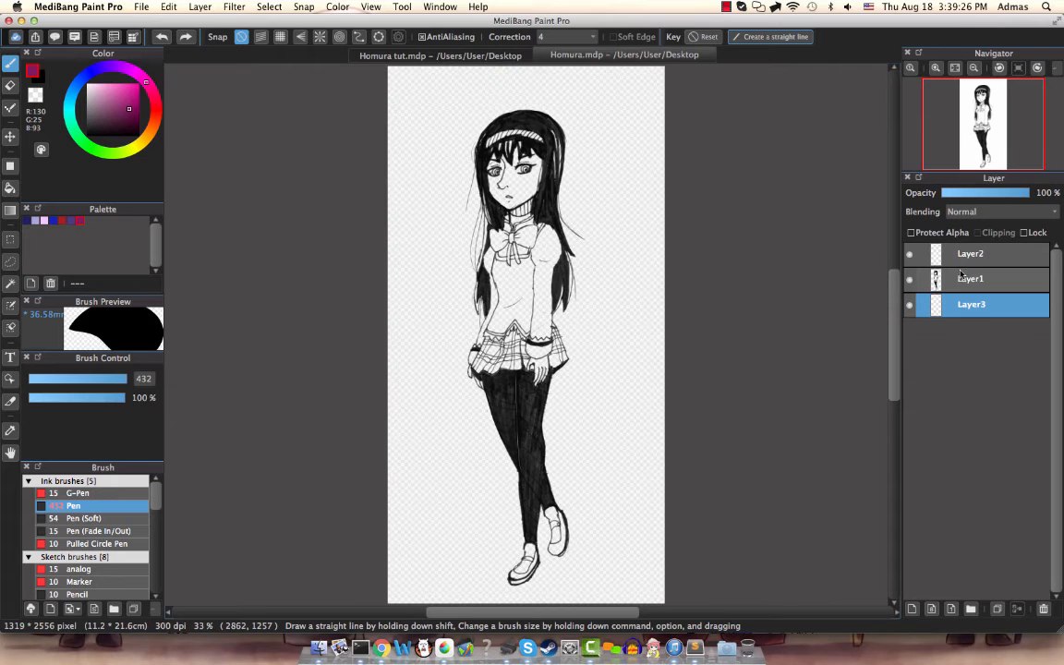